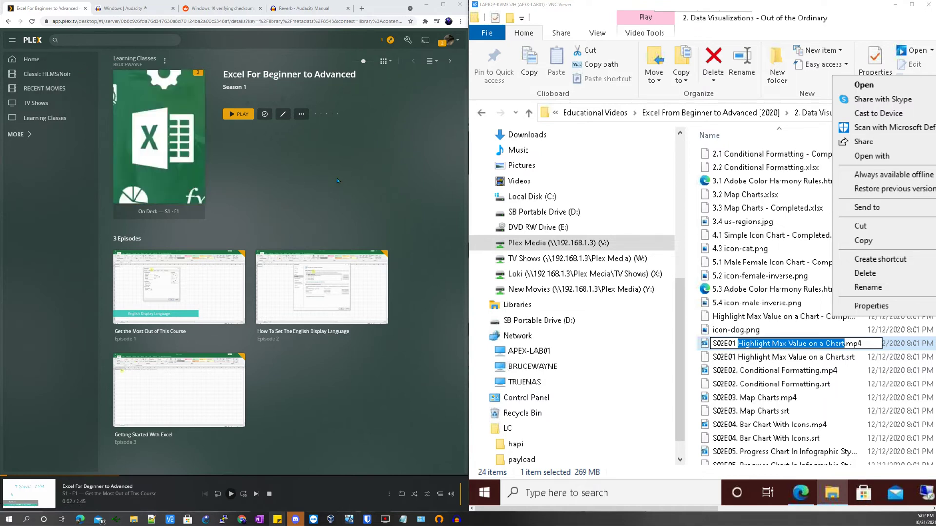
- Return to the Plex Home page and expand the sidebar to show every pinned library
{"action": "left_click", "coordinate": [23, 59]}
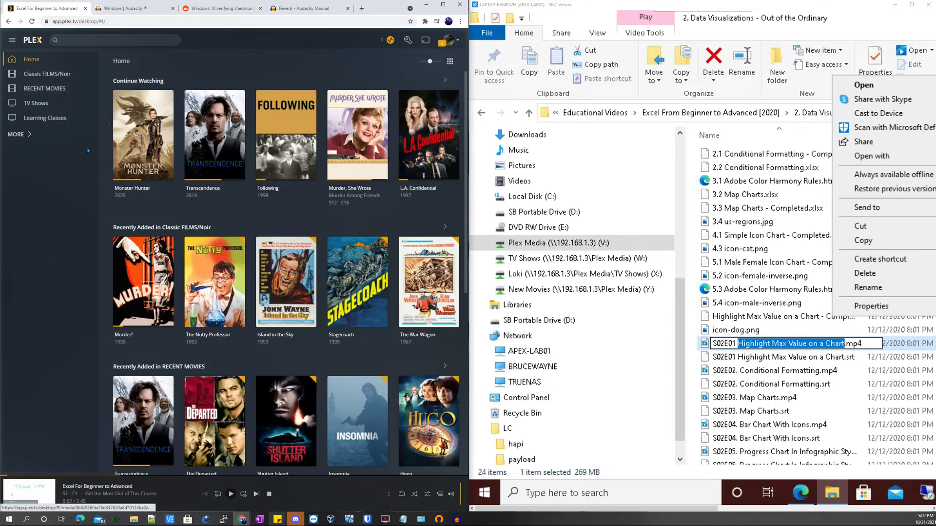
{"action": "left_click", "coordinate": [21, 135]}
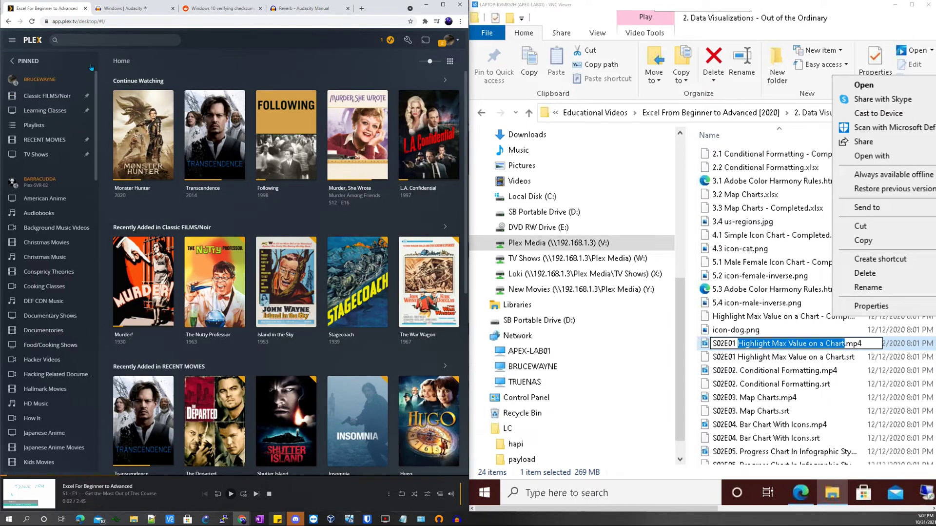
{"action": "left_click", "coordinate": [79, 80]}
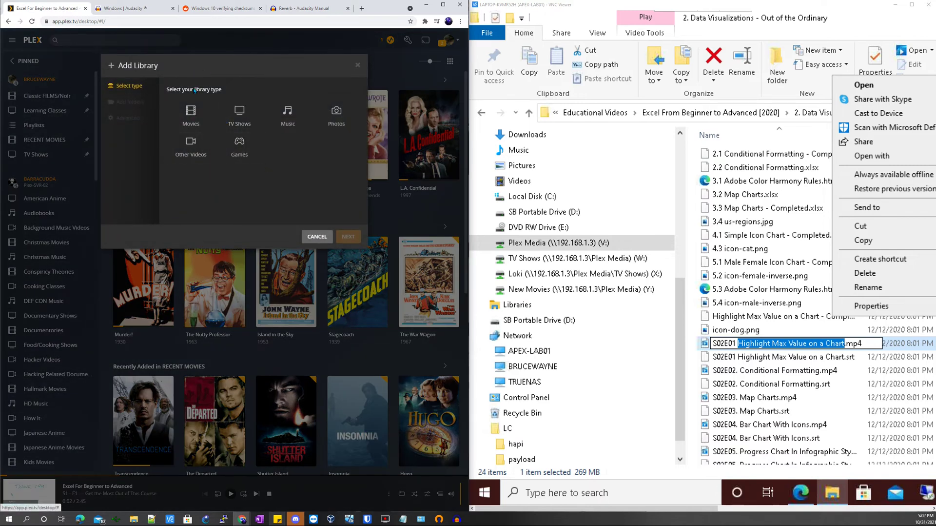
{"action": "left_click", "coordinate": [245, 121]}
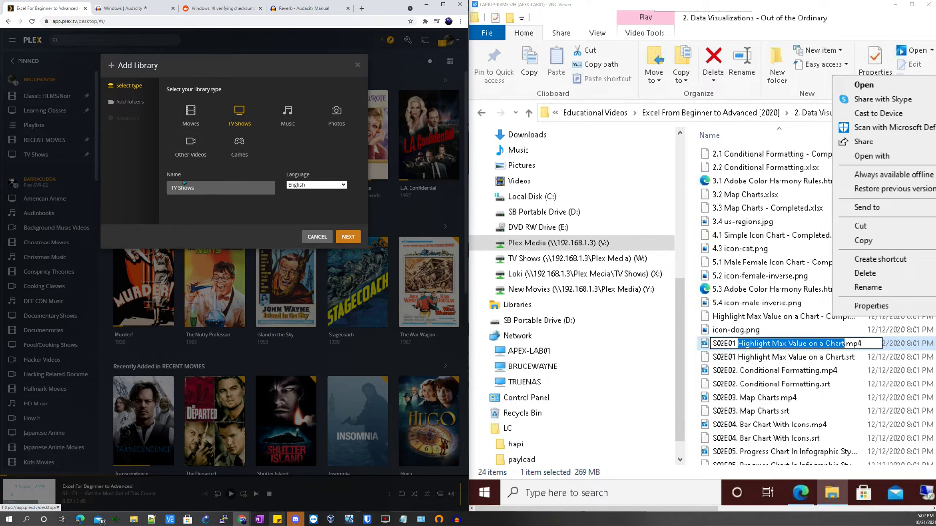
{"action": "left_click", "coordinate": [204, 186]}
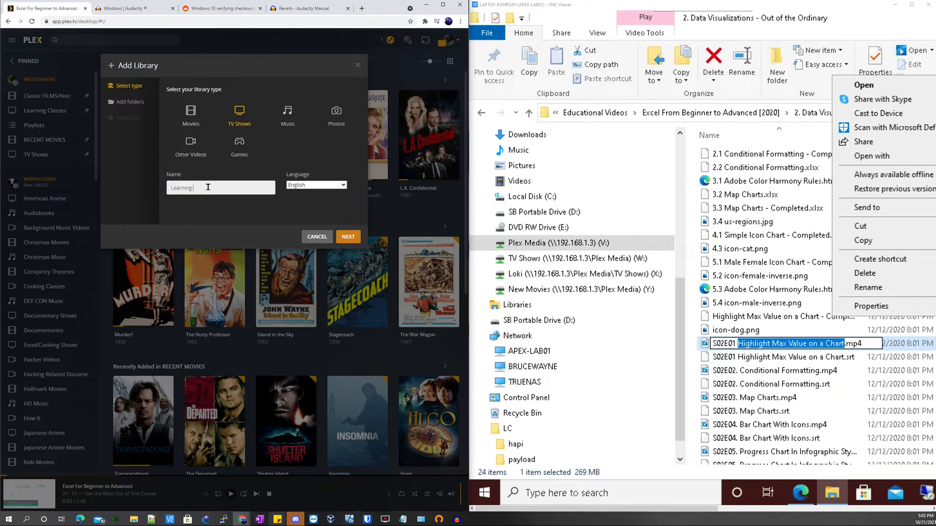
{"action": "type", "text": "Learning Course"}
{"action": "left_click", "coordinate": [129, 102]}
{"action": "left_click", "coordinate": [263, 109]}
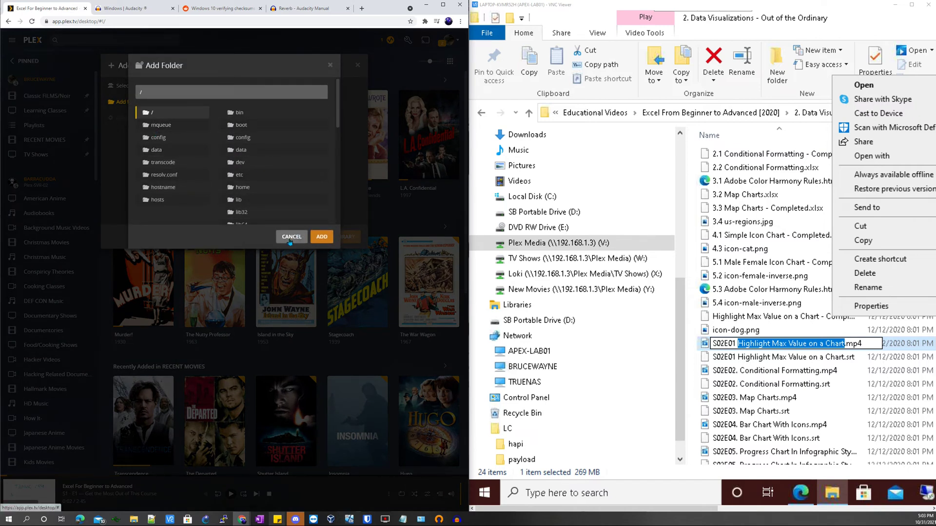
{"action": "left_click", "coordinate": [291, 236]}
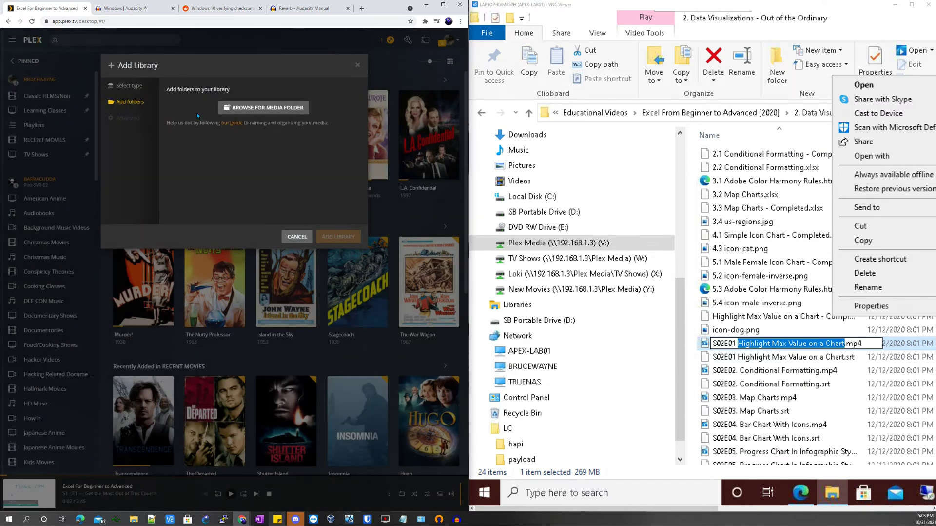
{"action": "left_click", "coordinate": [296, 238]}
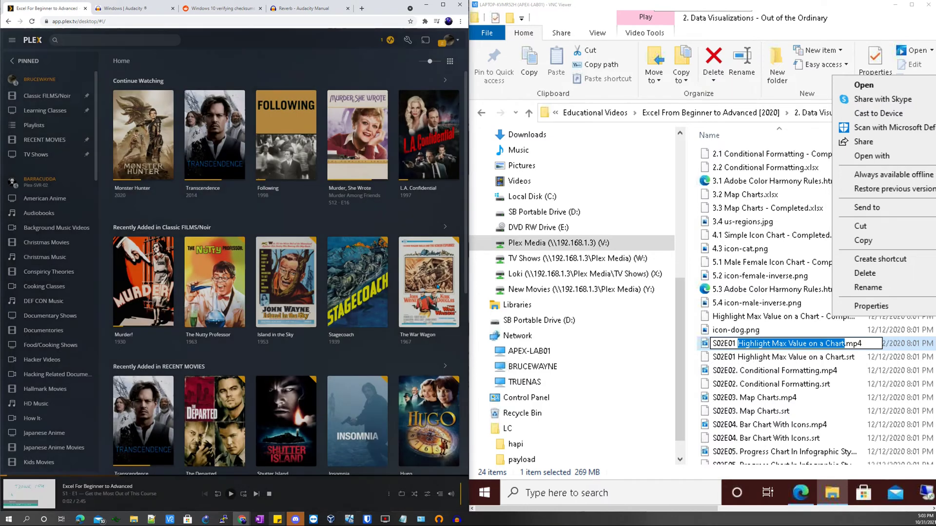
- Cancel the pending S02E01 rename and open the course's 1. Introduction folder
{"action": "left_click", "coordinate": [690, 400]}
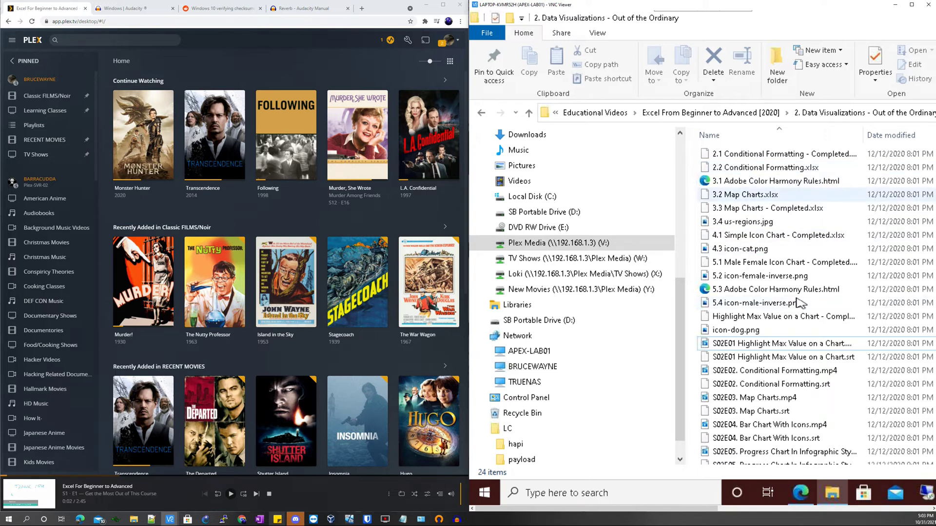
{"action": "scroll", "coordinate": [788, 303], "scroll_direction": "down", "scroll_amount": 1}
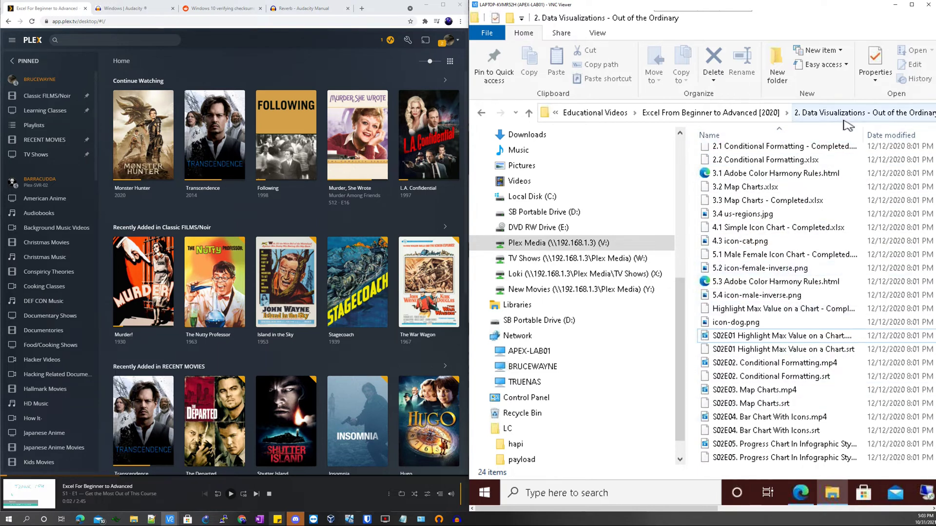
{"action": "left_click", "coordinate": [719, 113]}
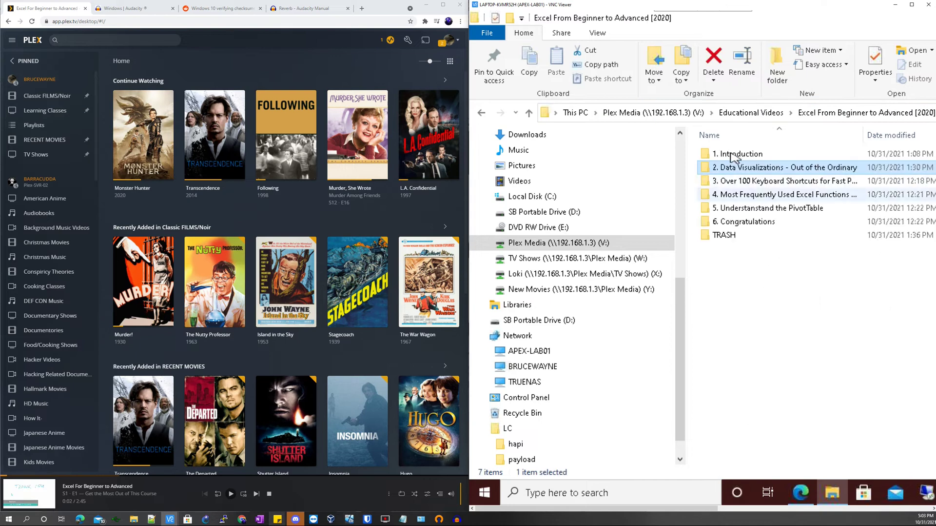
{"action": "left_click", "coordinate": [734, 155]}
{"action": "double_click", "coordinate": [734, 155]}
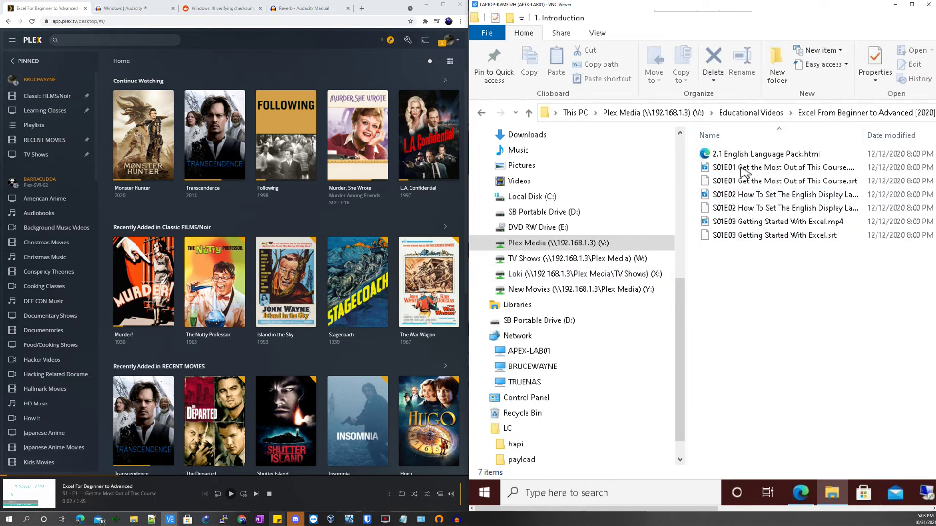
- Check the S01E01–S01E03 video files in 1. Introduction, then open Plex's Learning Classes library
{"action": "left_click", "coordinate": [734, 168]}
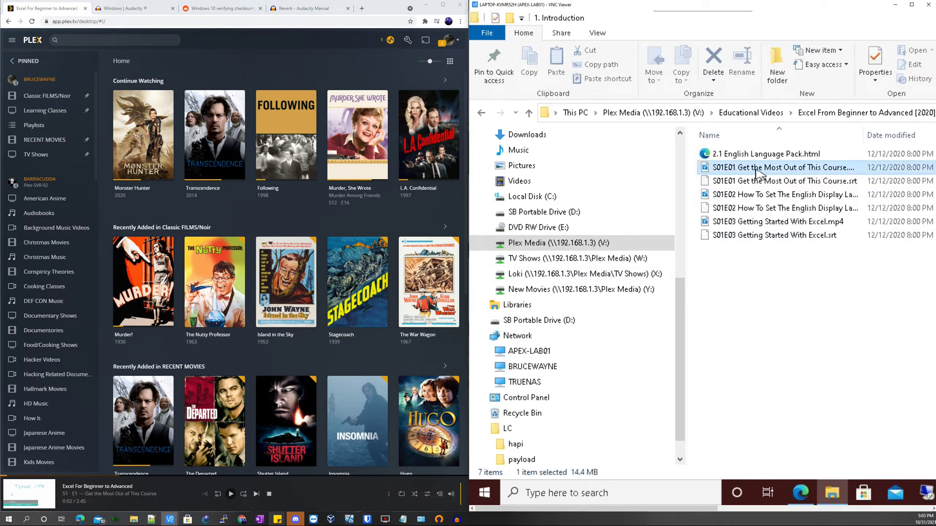
{"action": "left_click", "coordinate": [715, 196]}
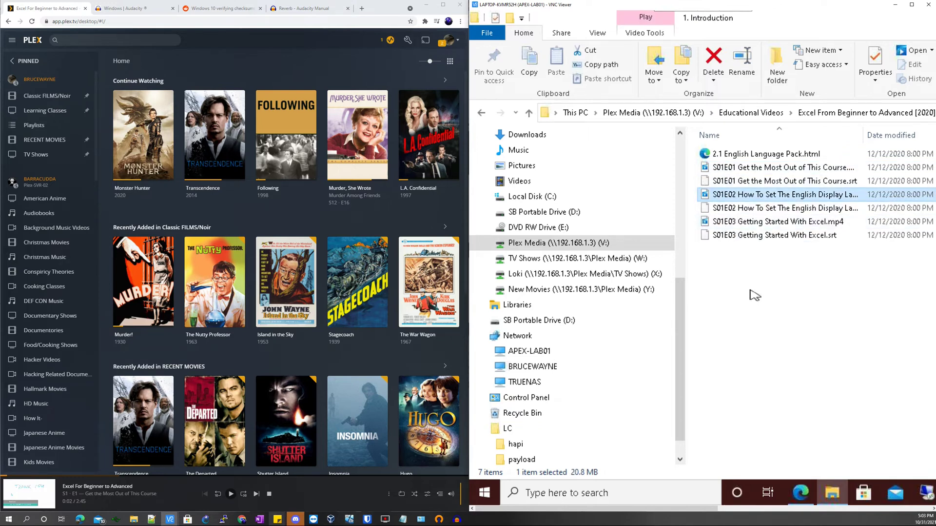
{"action": "left_click", "coordinate": [753, 170]}
{"action": "left_click", "coordinate": [746, 198]}
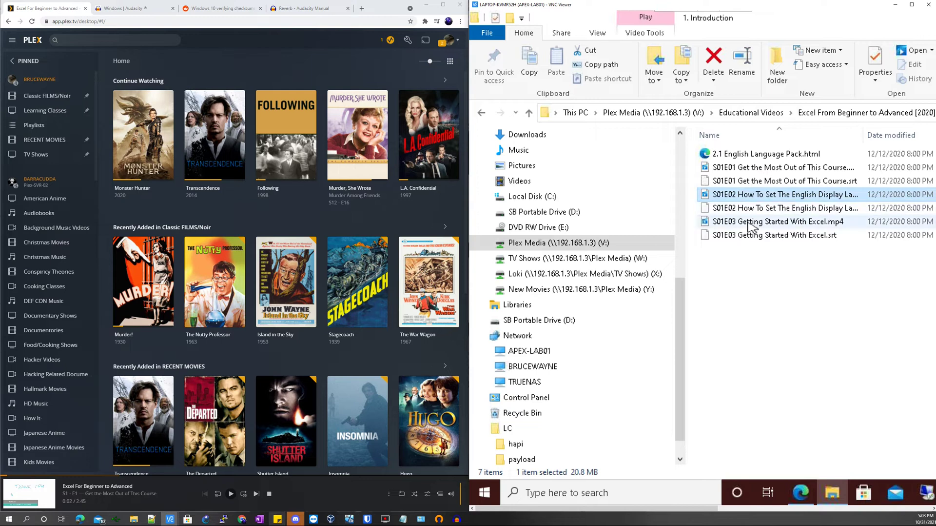
{"action": "left_click", "coordinate": [752, 225]}
{"action": "left_click", "coordinate": [758, 170]}
{"action": "left_click", "coordinate": [756, 195]}
{"action": "left_click", "coordinate": [763, 223]}
{"action": "left_click", "coordinate": [756, 168]}
{"action": "left_click", "coordinate": [757, 195]}
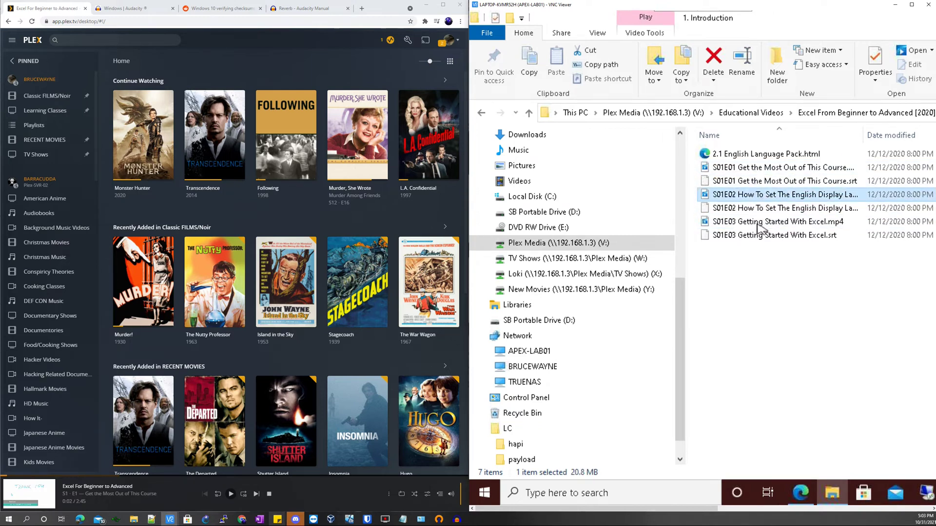
{"action": "left_click", "coordinate": [760, 222]}
{"action": "left_click", "coordinate": [708, 302]}
{"action": "left_click", "coordinate": [45, 111]}
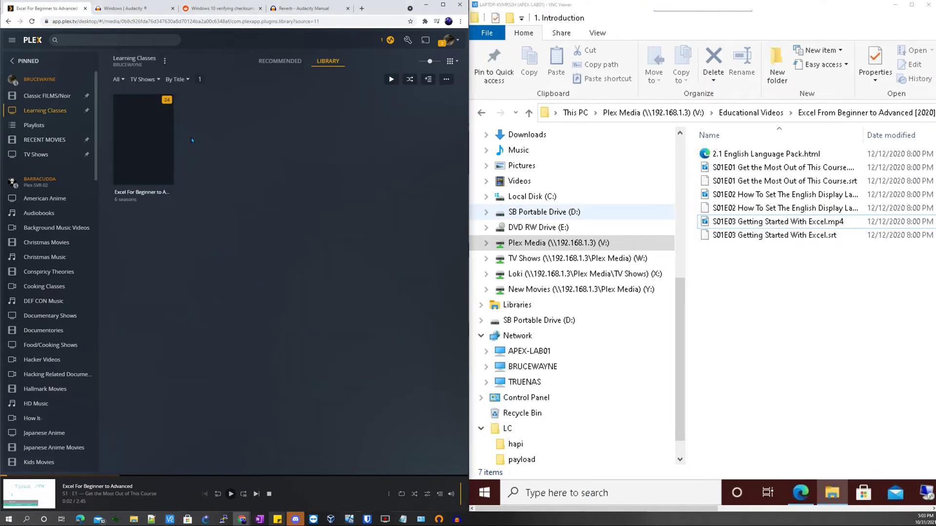
- Open Season 1 of Excel For Beginner to Advanced and inspect episode 1's details without changing them
{"action": "left_click", "coordinate": [143, 106]}
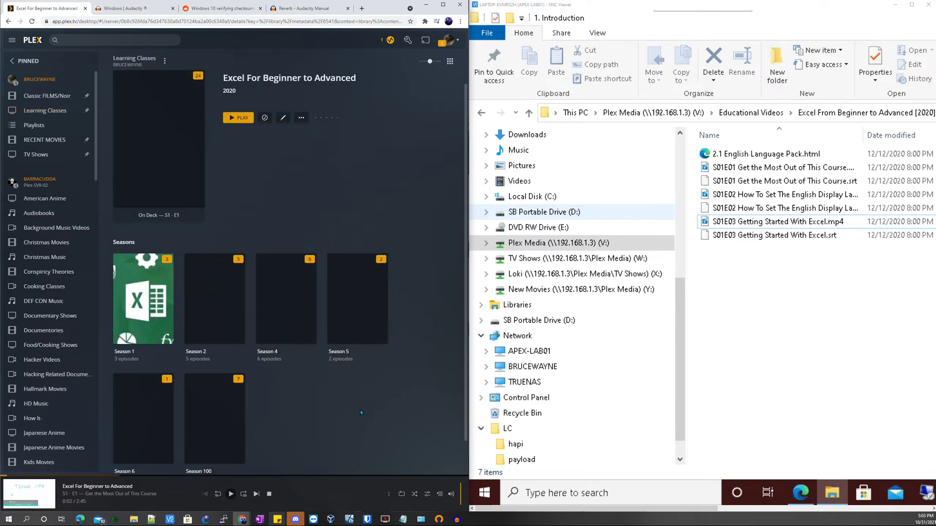
{"action": "left_click", "coordinate": [136, 268]}
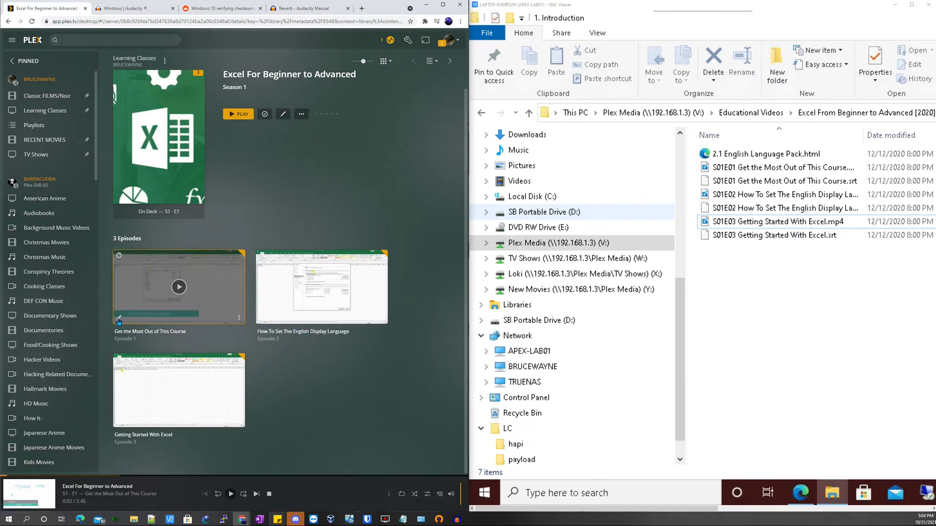
{"action": "left_click", "coordinate": [118, 320]}
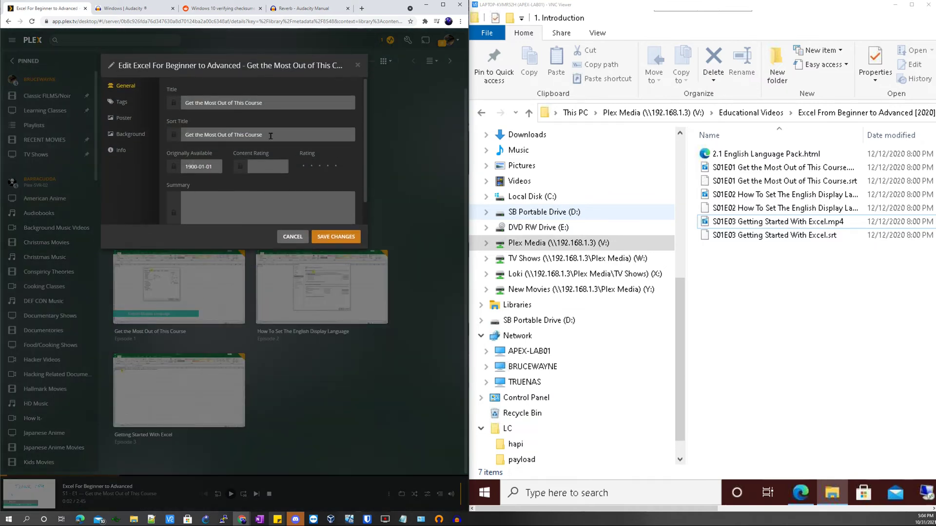
{"action": "left_click", "coordinate": [193, 103]}
{"action": "key", "text": "ctrl+a"}
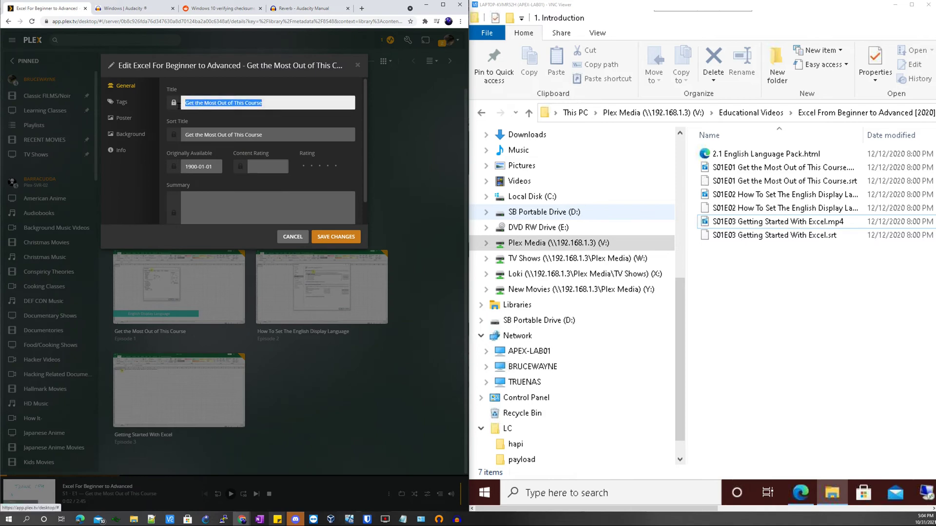
{"action": "left_click", "coordinate": [303, 239]}
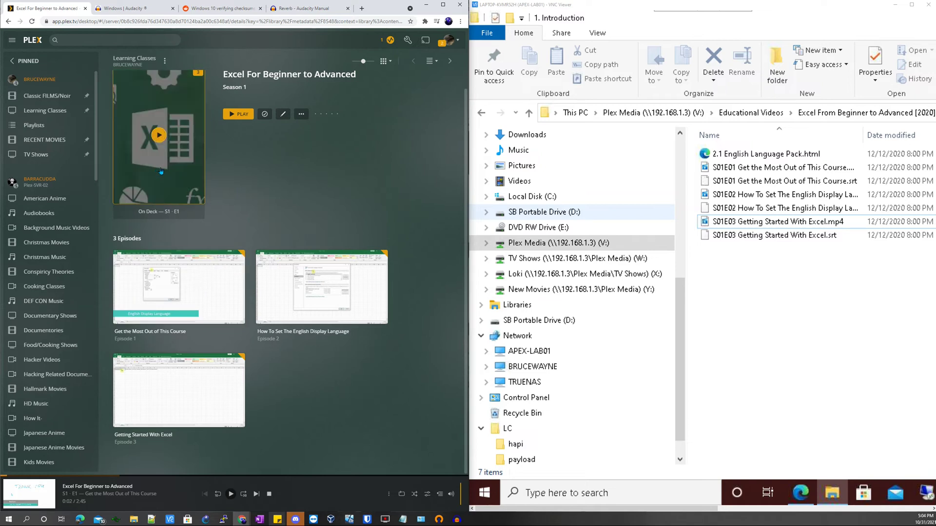
- Inspect the Season 1 details and poster, closing the editor unchanged
{"action": "left_click", "coordinate": [286, 113]}
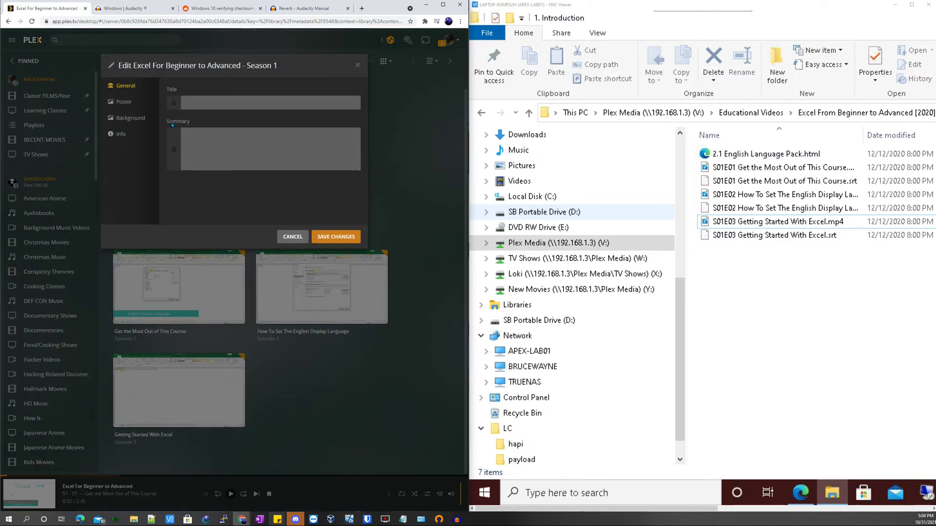
{"action": "left_click", "coordinate": [124, 101]}
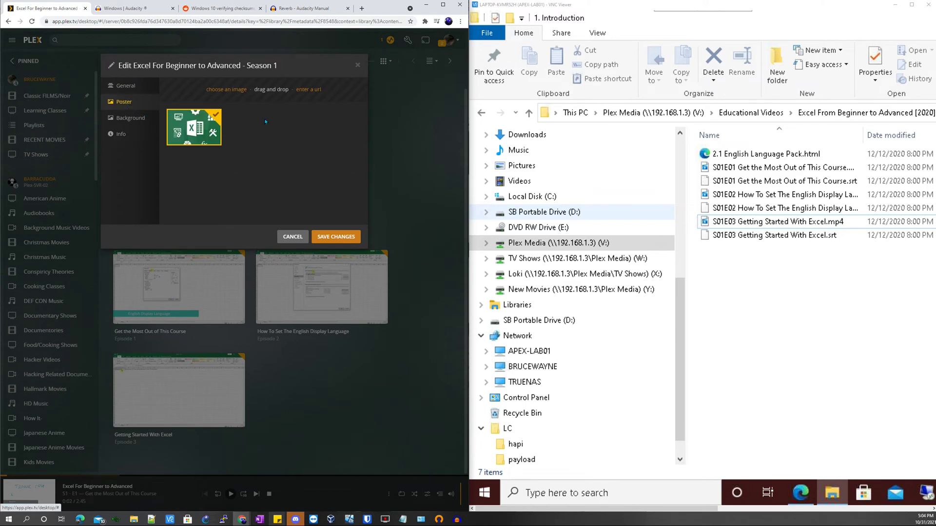
{"action": "left_click", "coordinate": [292, 236]}
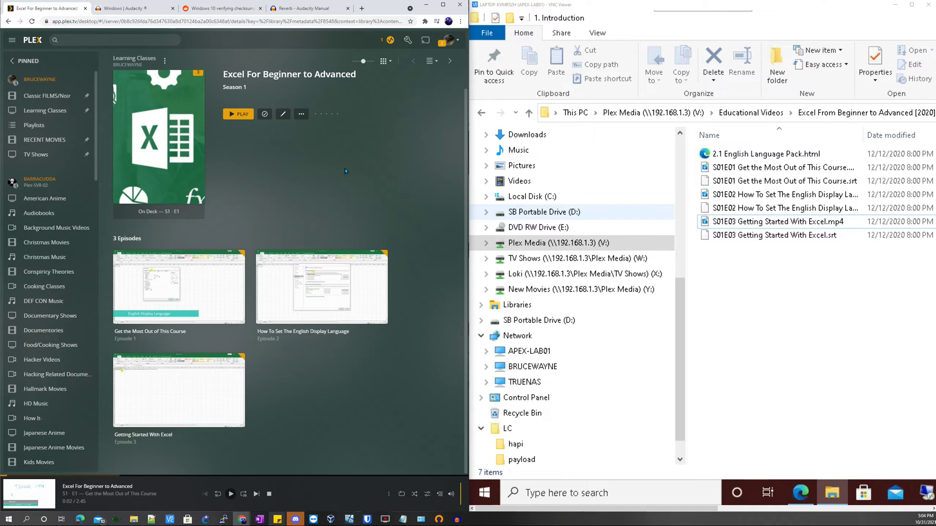
- Navigate from Plex Media (V:) through Educational Videos into Excel From Beginner to Advanced [2020]
{"action": "left_click", "coordinate": [650, 114]}
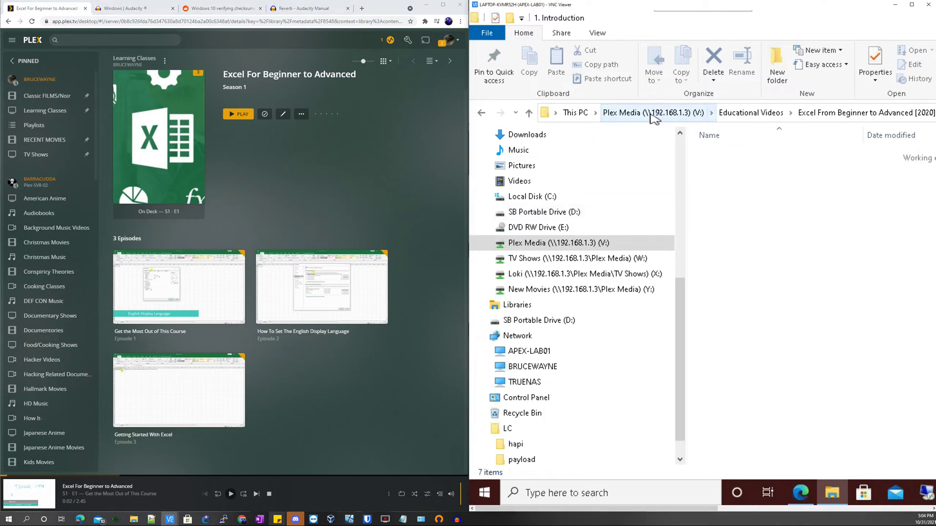
{"action": "double_click", "coordinate": [759, 227]}
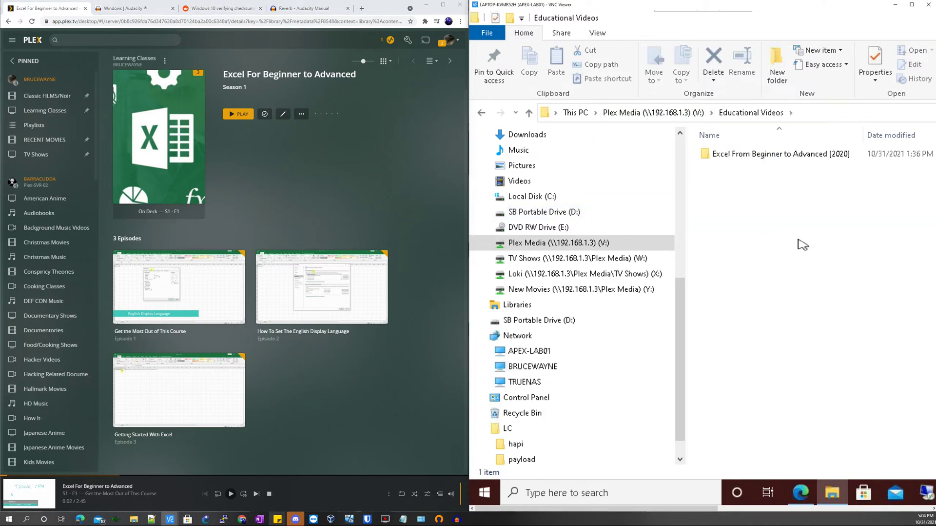
{"action": "double_click", "coordinate": [740, 159]}
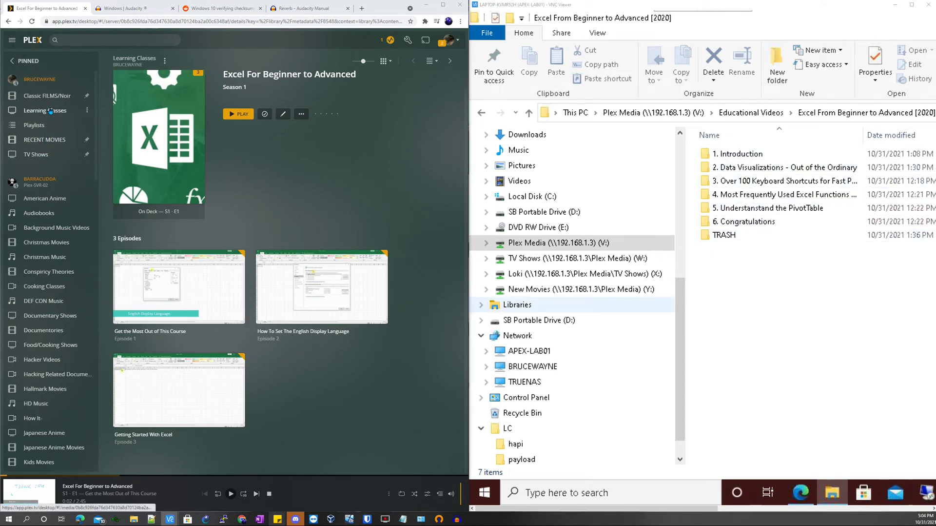
- Look over Season 2's episodes and open the 3. Over 100 Keyboard Shortcuts folder
{"action": "key", "text": "alt+Left"}
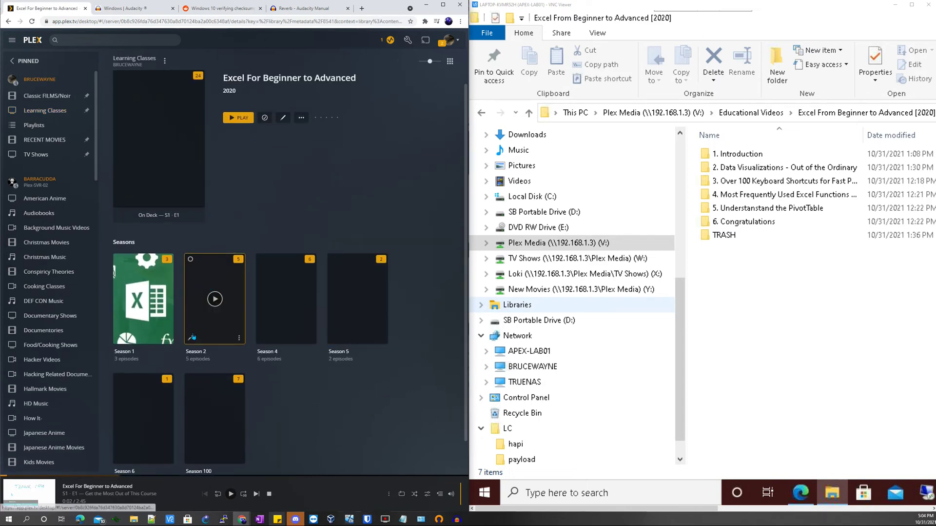
{"action": "left_click", "coordinate": [213, 265]}
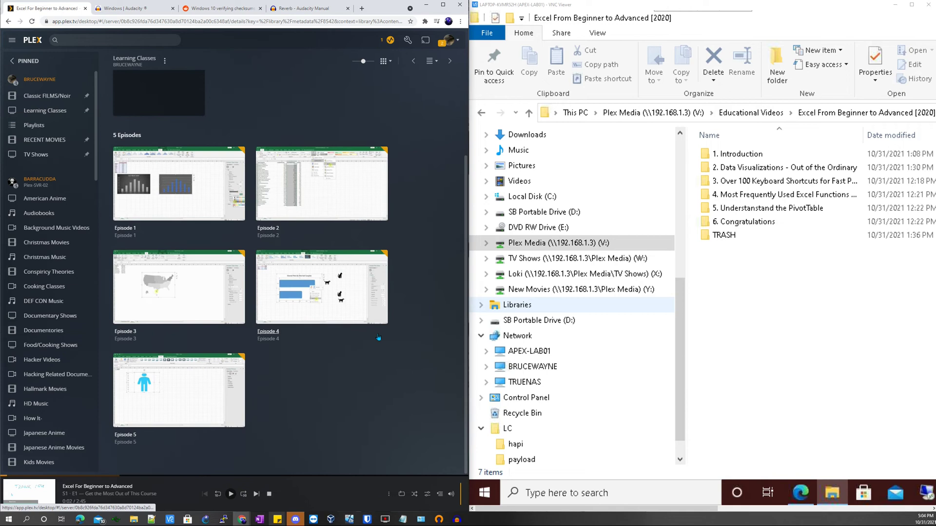
{"action": "left_click", "coordinate": [10, 22]}
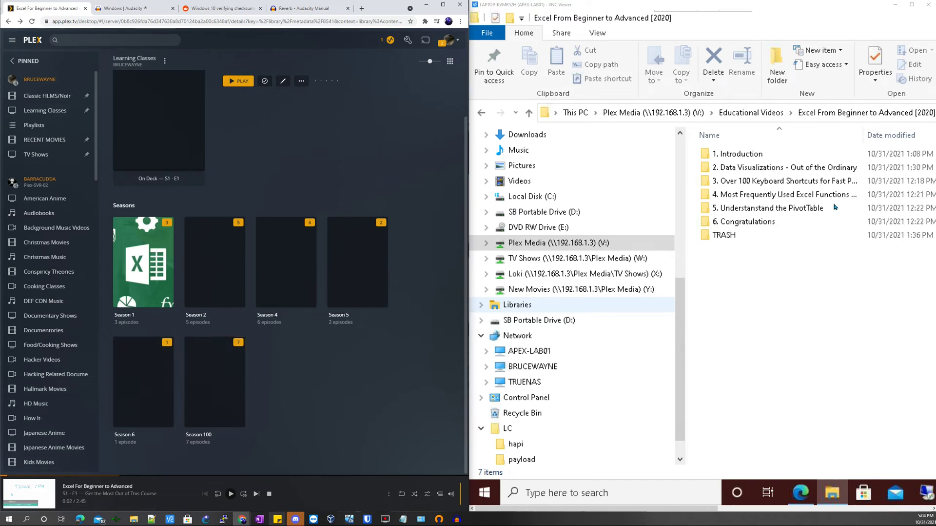
{"action": "double_click", "coordinate": [744, 181]}
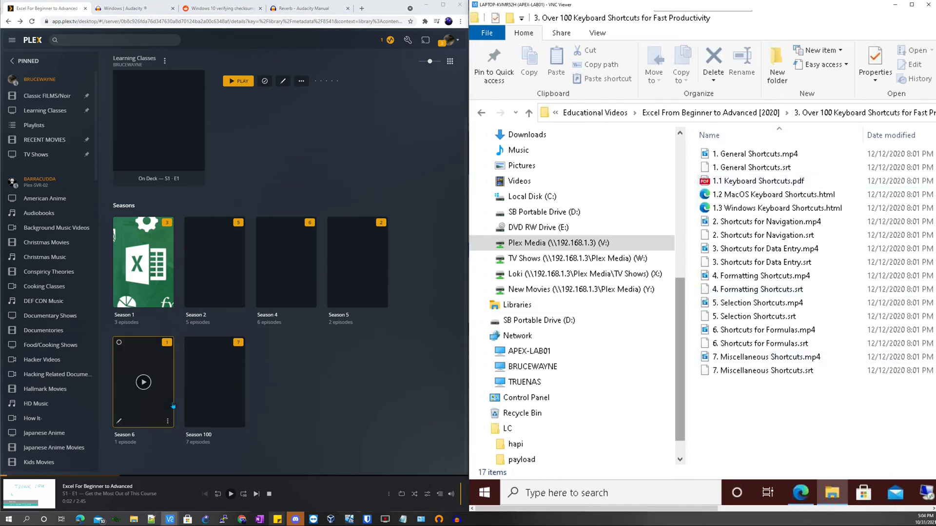
- Retitle Season 100 as Season 3 and save the change
{"action": "left_click", "coordinate": [191, 420]}
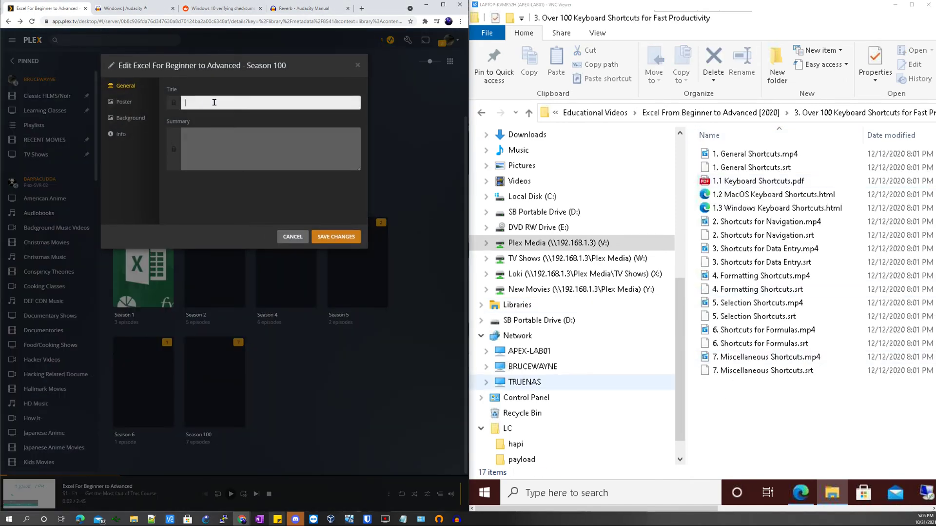
{"action": "type", "text": "Season 3"}
{"action": "left_click", "coordinate": [317, 238]}
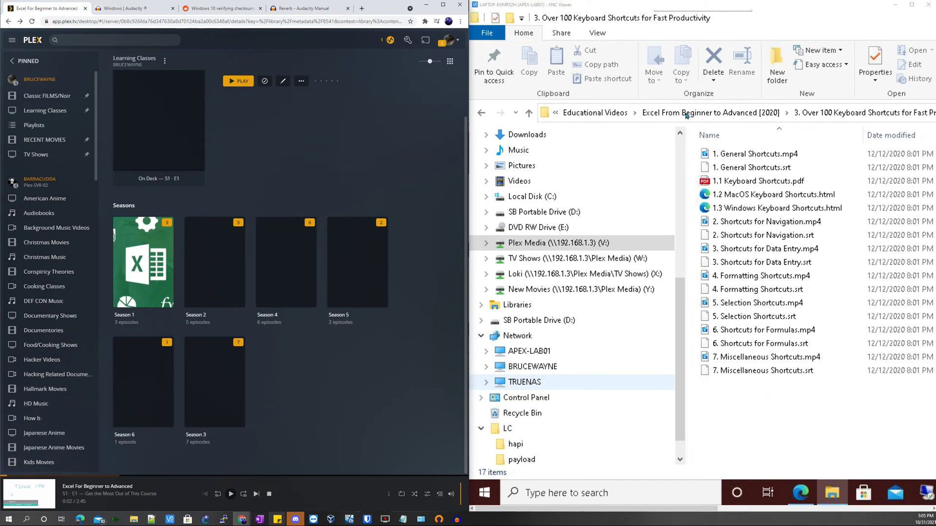
- Rename 1. General Shortcuts.mp4 with an S03E1 prefix and copy its new name
{"action": "left_click", "coordinate": [731, 154]}
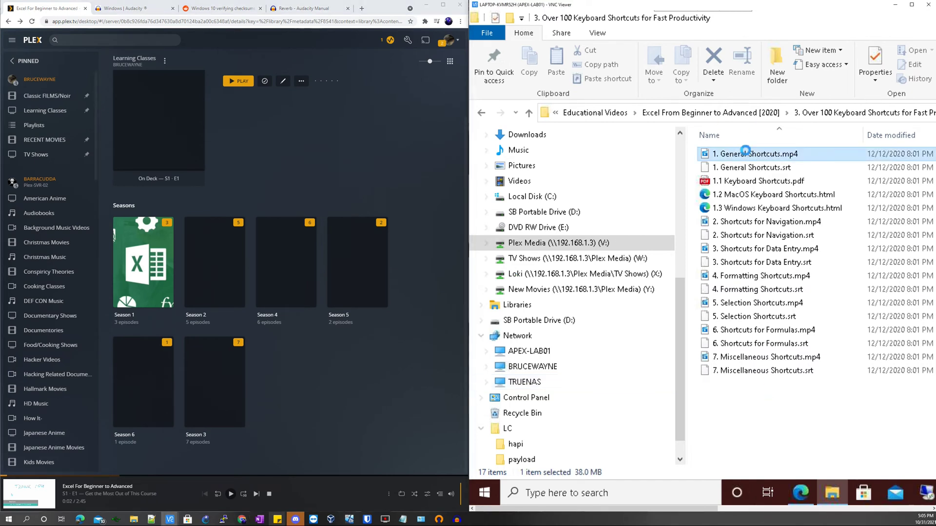
{"action": "right_click", "coordinate": [746, 150]}
{"action": "left_click", "coordinate": [780, 364]}
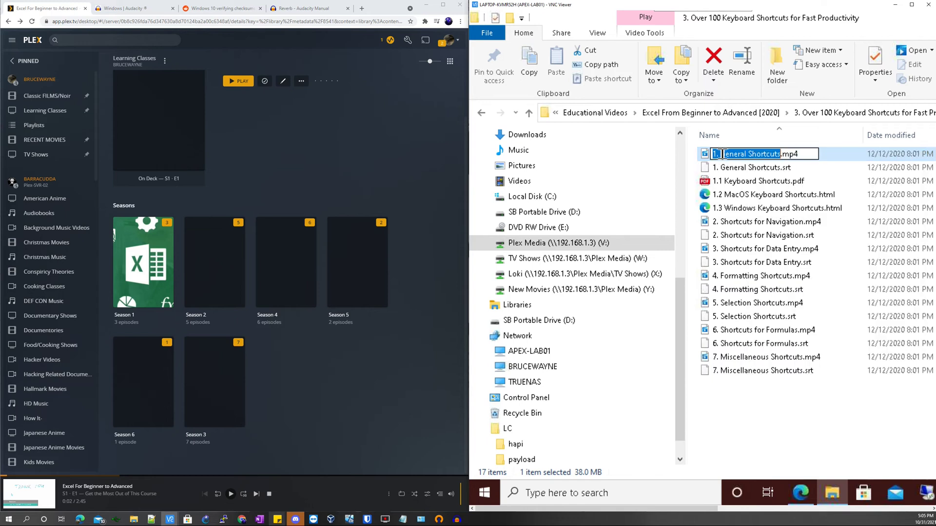
{"action": "left_click", "coordinate": [717, 154]}
{"action": "key", "text": "BackSpace"}
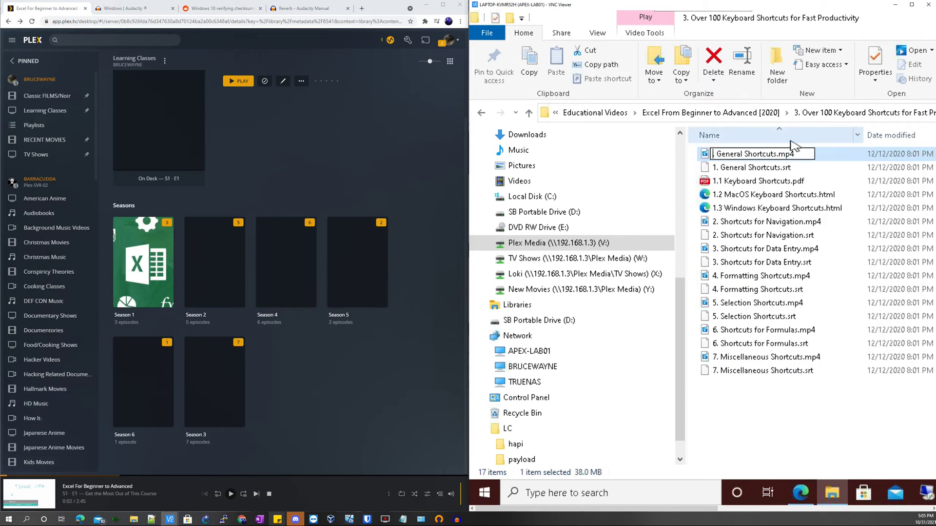
{"action": "type", "text": "S03E1."}
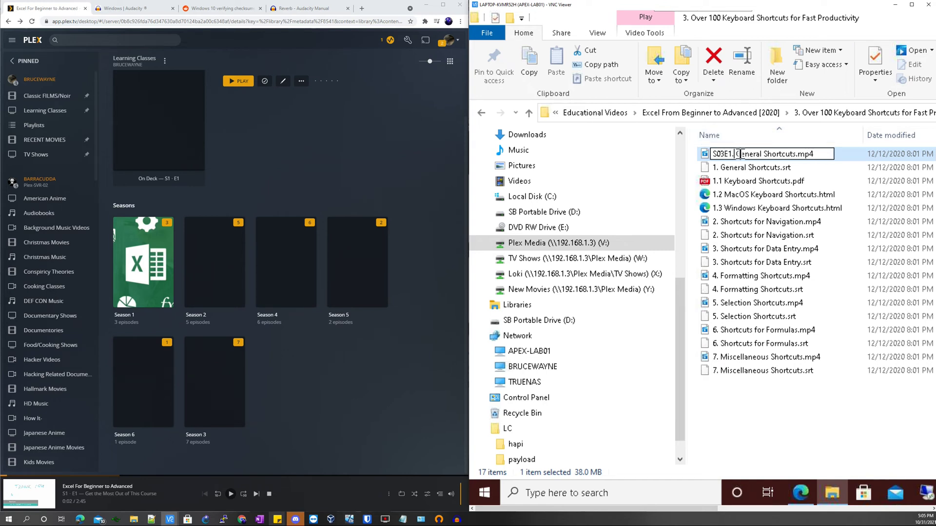
{"action": "key", "text": "Delete"}
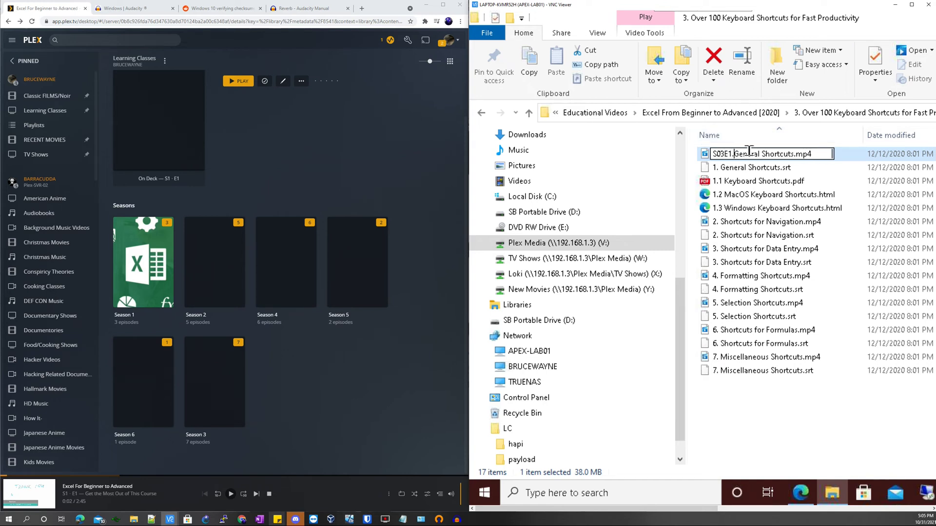
{"action": "key", "text": "Return"}
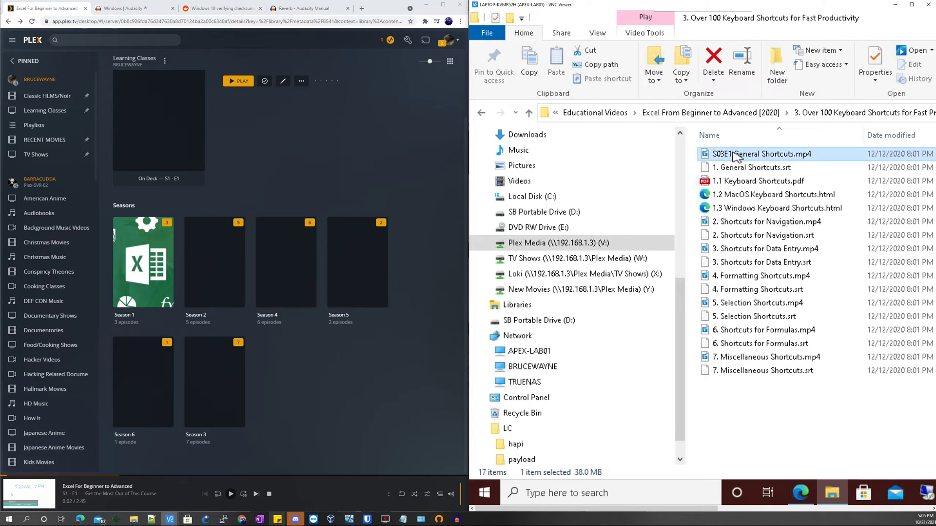
{"action": "key", "text": "F2"}
{"action": "key", "text": "ctrl+c"}
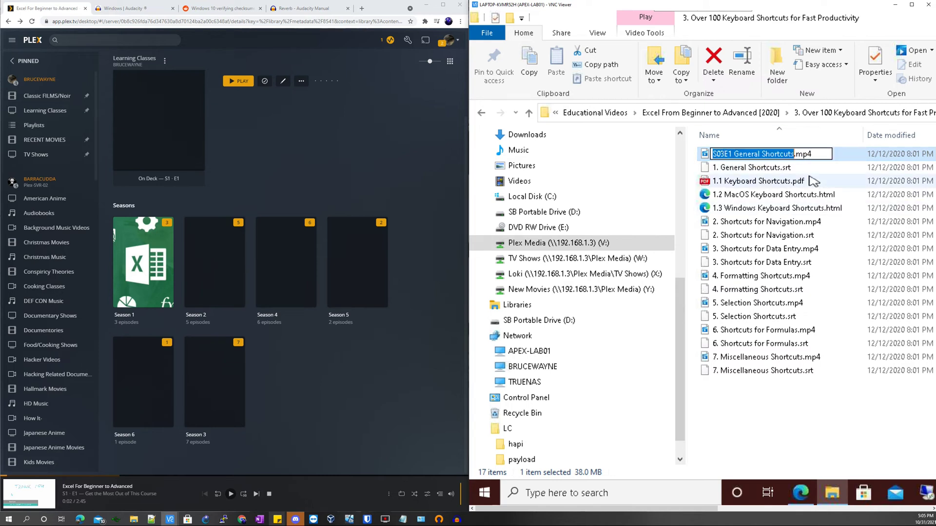
- Rename the General Shortcuts subtitle using the copied name, correcting its prefix to S03E01
{"action": "left_click", "coordinate": [740, 169]}
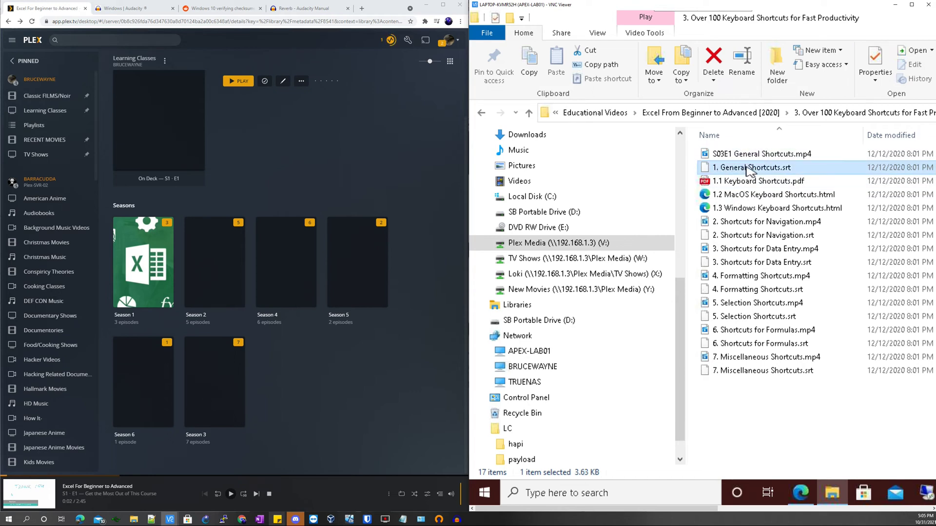
{"action": "key", "text": "F2"}
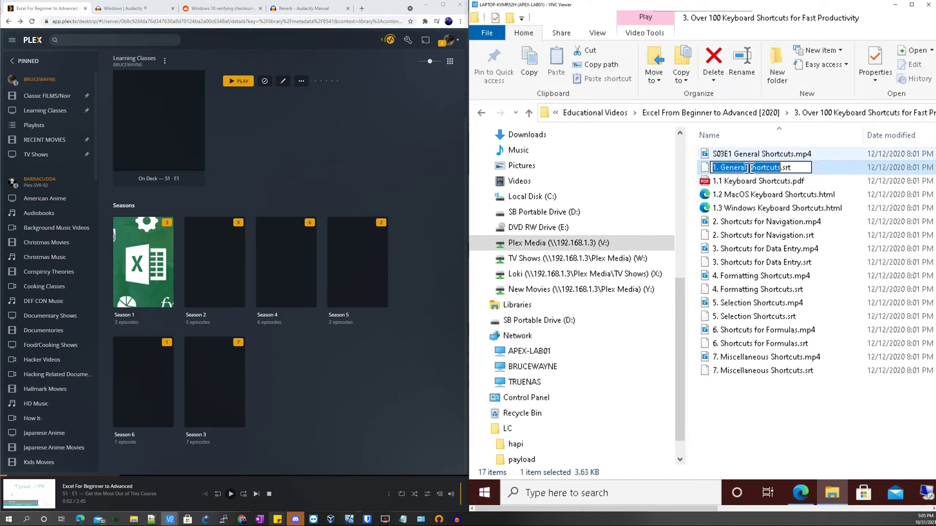
{"action": "left_click", "coordinate": [722, 167]}
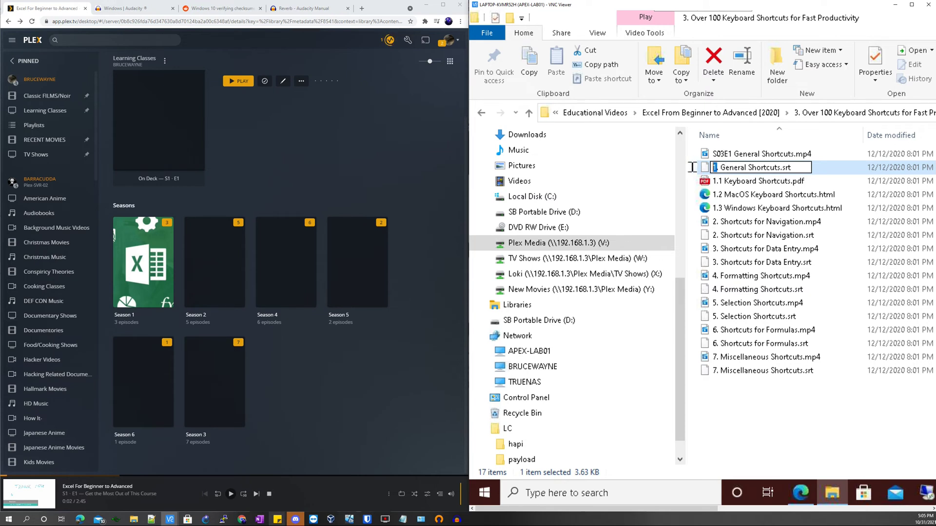
{"action": "key", "text": "BackSpace"}
{"action": "key", "text": "BackSpace"}
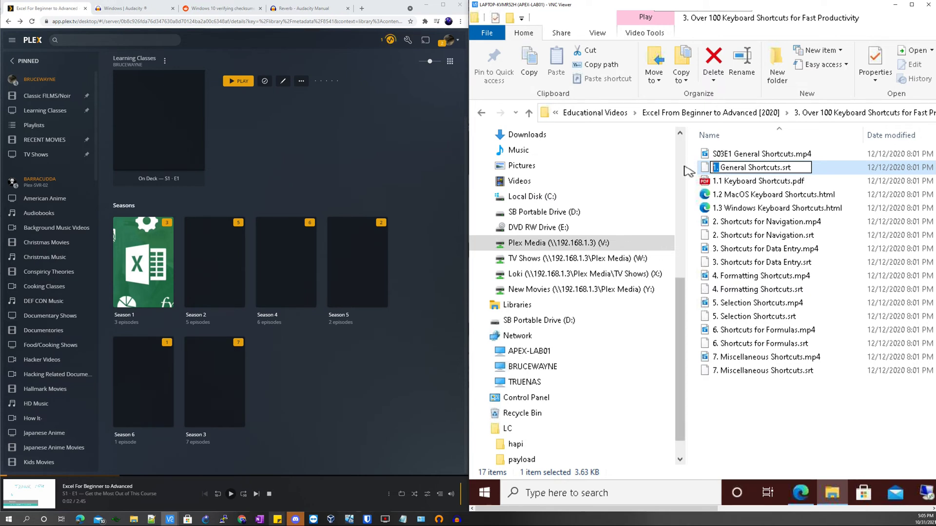
{"action": "key", "text": "ctrl+v"}
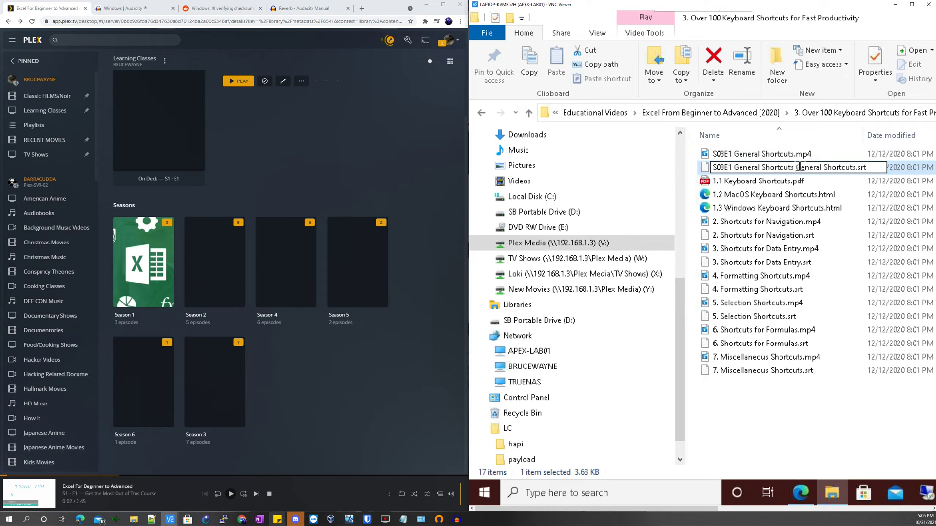
{"action": "left_click_drag", "start_coordinate": [798, 167], "coordinate": [741, 169]}
{"action": "key", "text": "Delete"}
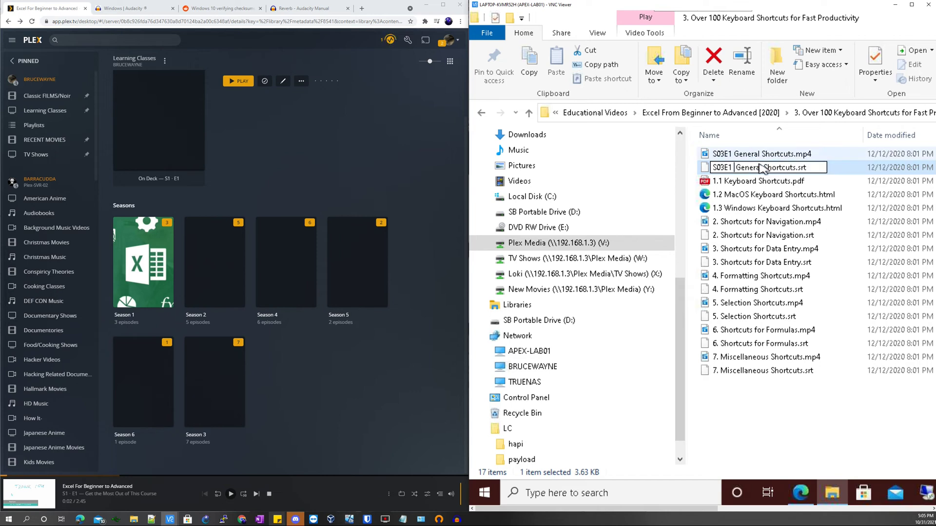
{"action": "type", "text": "0"}
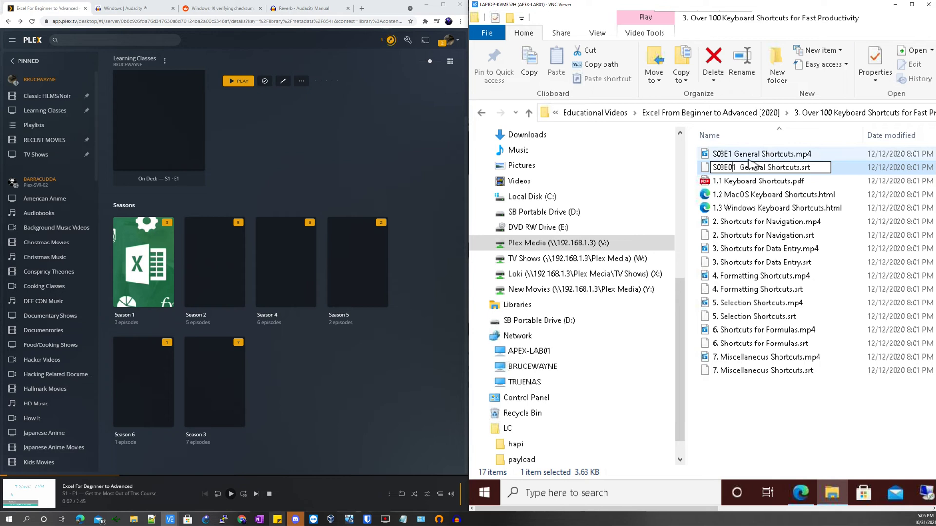
{"action": "left_click_drag", "start_coordinate": [740, 168], "coordinate": [707, 166]}
{"action": "key", "text": "ctrl+c"}
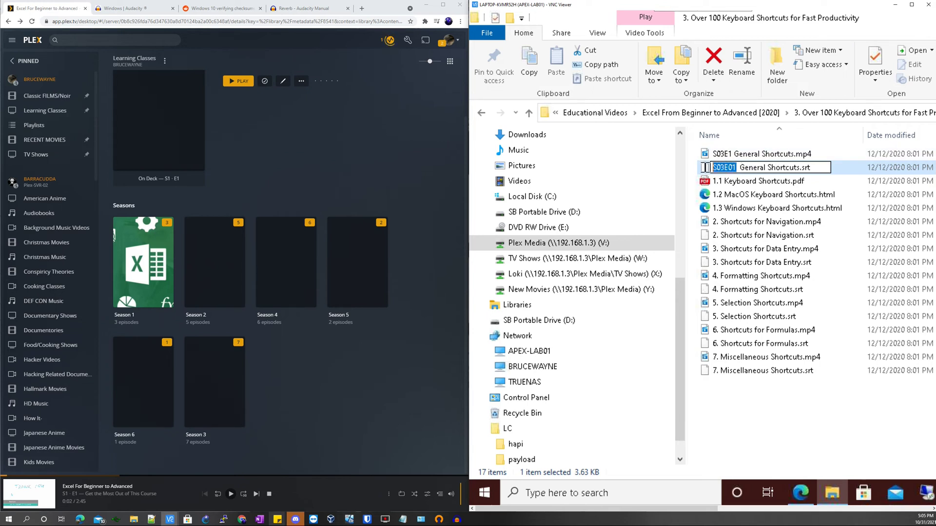
{"action": "left_click", "coordinate": [728, 155]}
- Fix the video prefix to S03E01 and remove the extra space from the subtitle name
{"action": "left_click", "coordinate": [728, 154]}
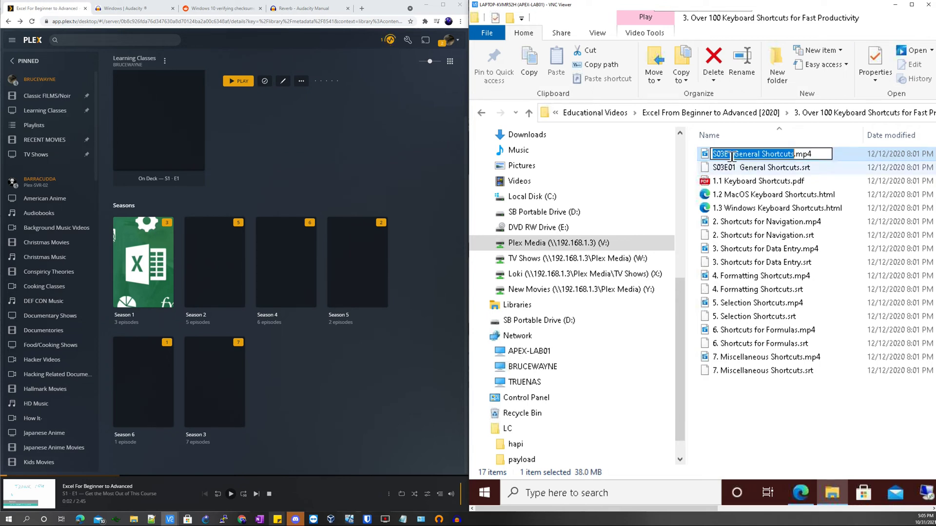
{"action": "left_click", "coordinate": [736, 154]}
{"action": "type", "text": "S03E01"}
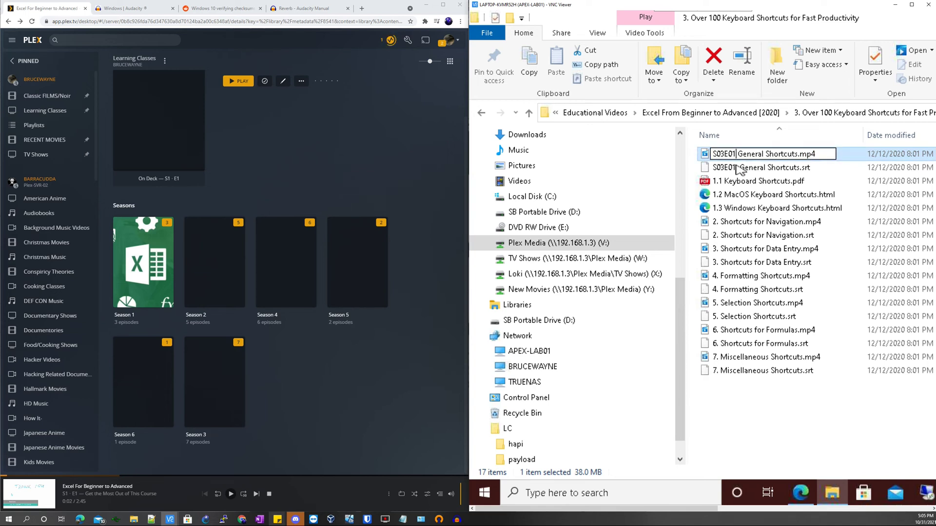
{"action": "left_click", "coordinate": [746, 169]}
{"action": "left_click", "coordinate": [744, 168]}
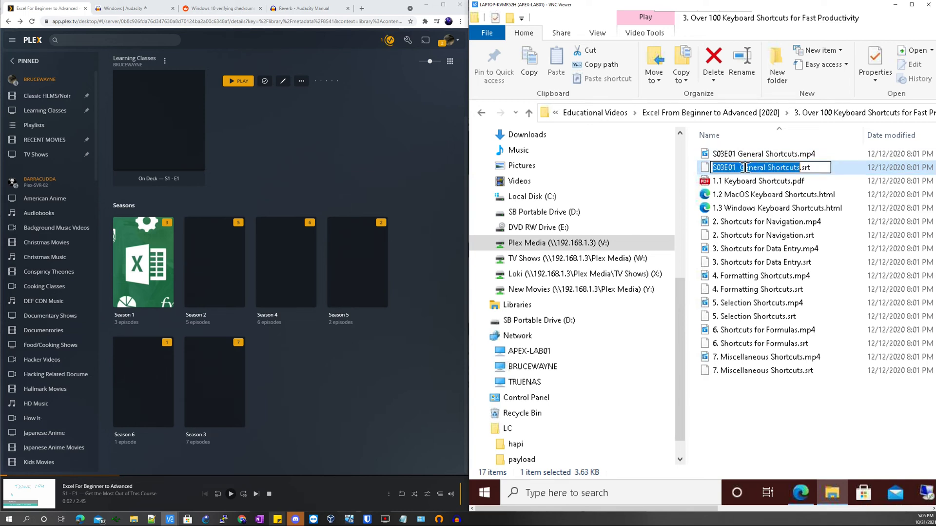
{"action": "left_click", "coordinate": [744, 168]}
{"action": "key", "text": "BackSpace"}
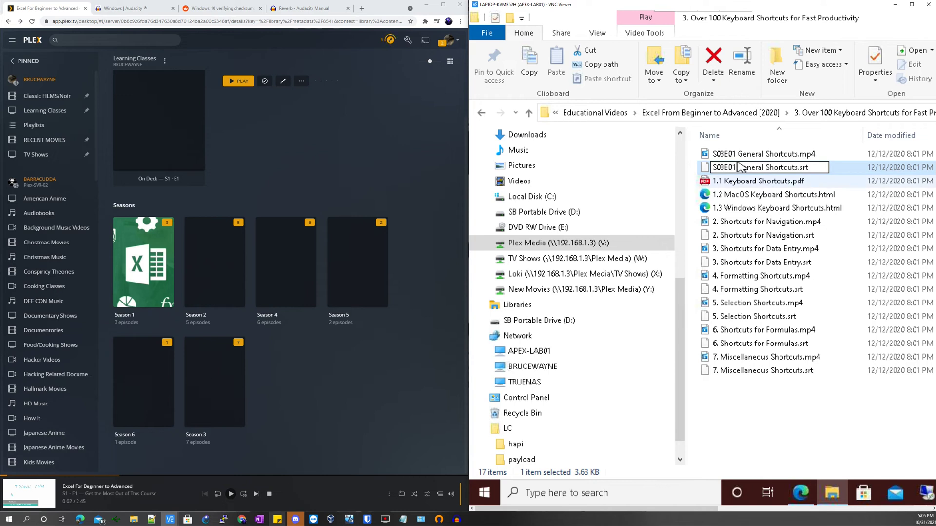
{"action": "key", "text": "Return"}
{"action": "key", "text": "Down"}
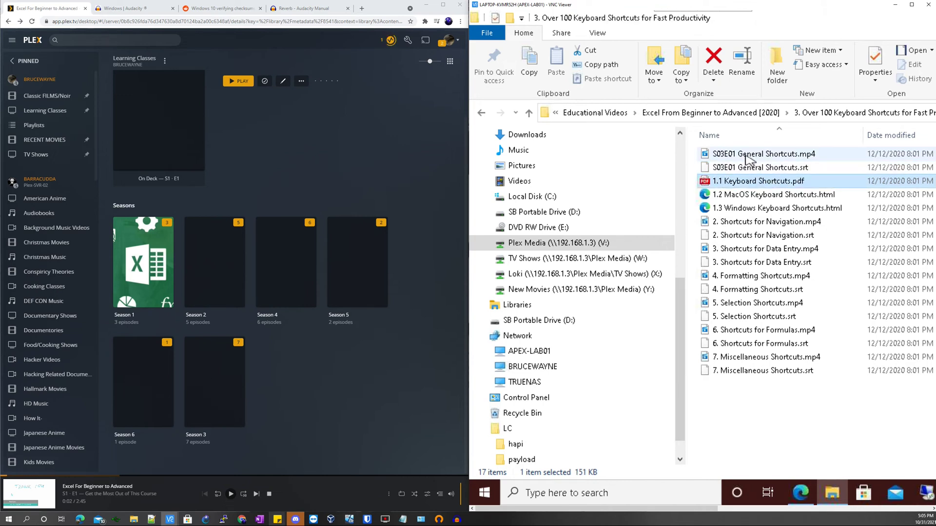
- Rename the navigation lesson video to S03E02 Shortcuts for Navigation.mp4
{"action": "left_click", "coordinate": [736, 223]}
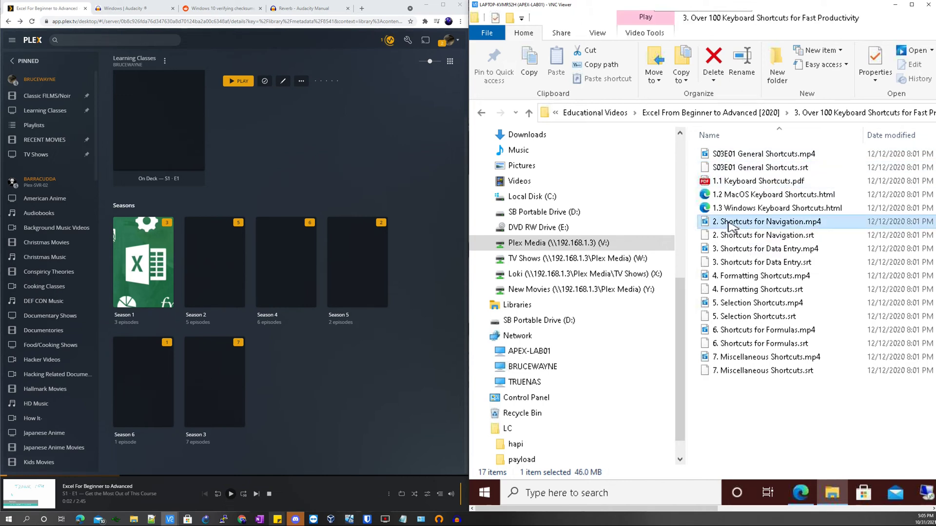
{"action": "left_click", "coordinate": [745, 222]}
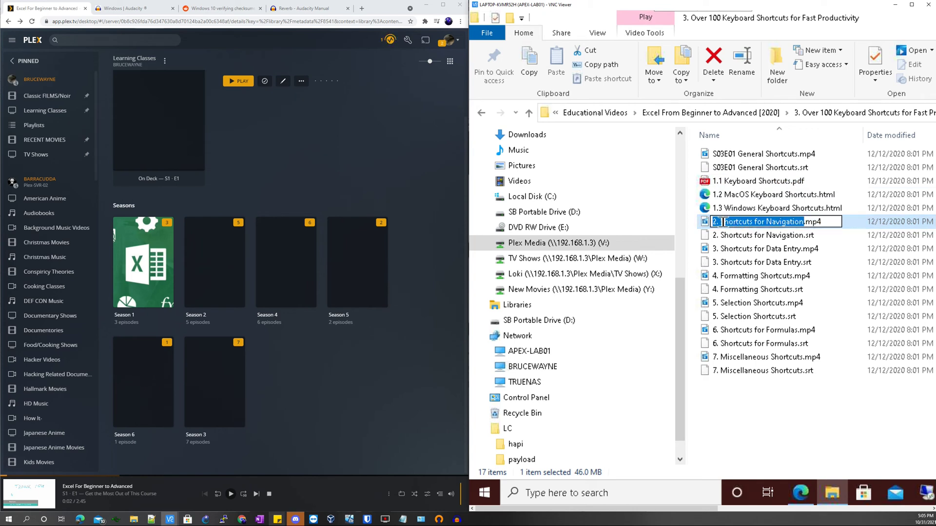
{"action": "left_click", "coordinate": [721, 222]}
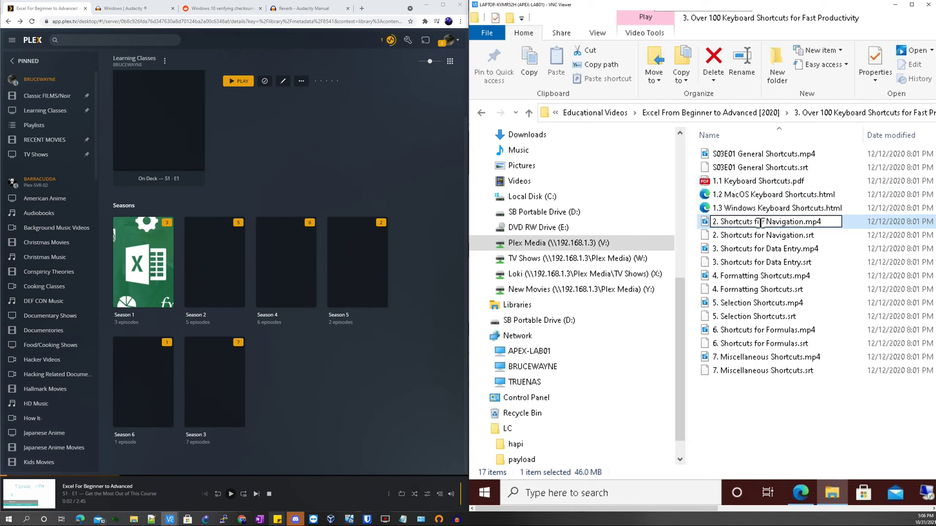
{"action": "key", "text": "ctrl+v"}
{"action": "key", "text": "BackSpace"}
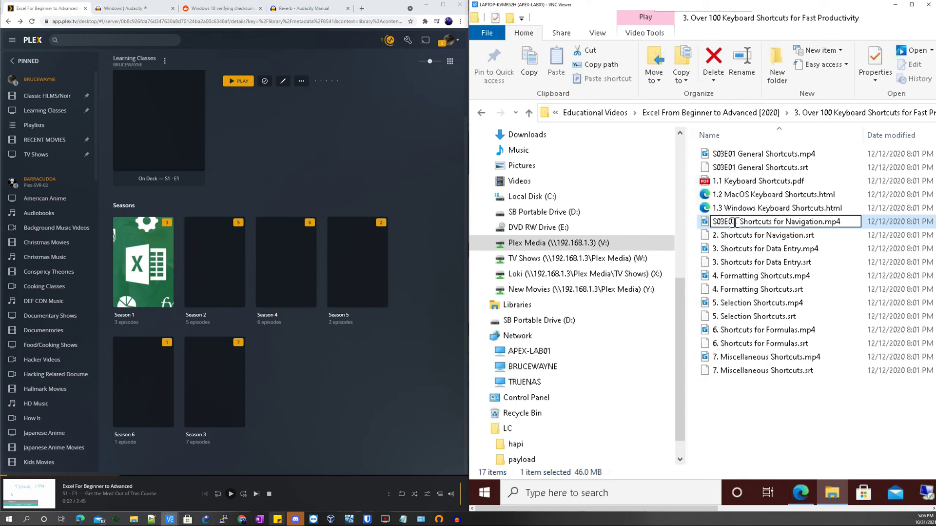
{"action": "key", "text": "BackSpace"}
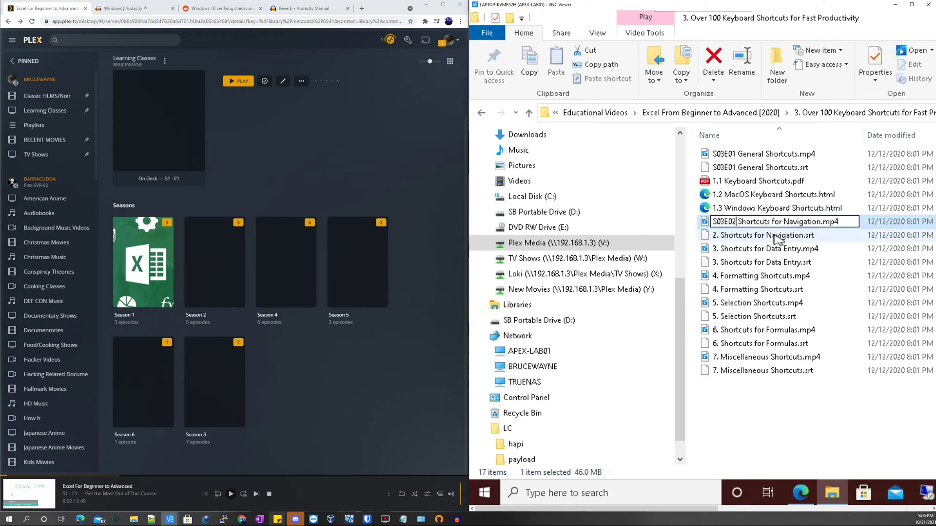
{"action": "left_click", "coordinate": [742, 236]}
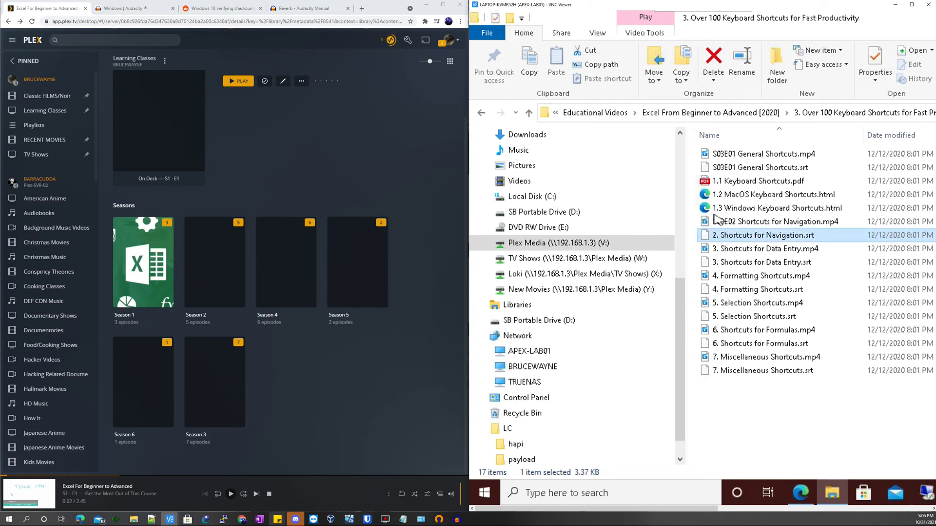
{"action": "key", "text": "Return"}
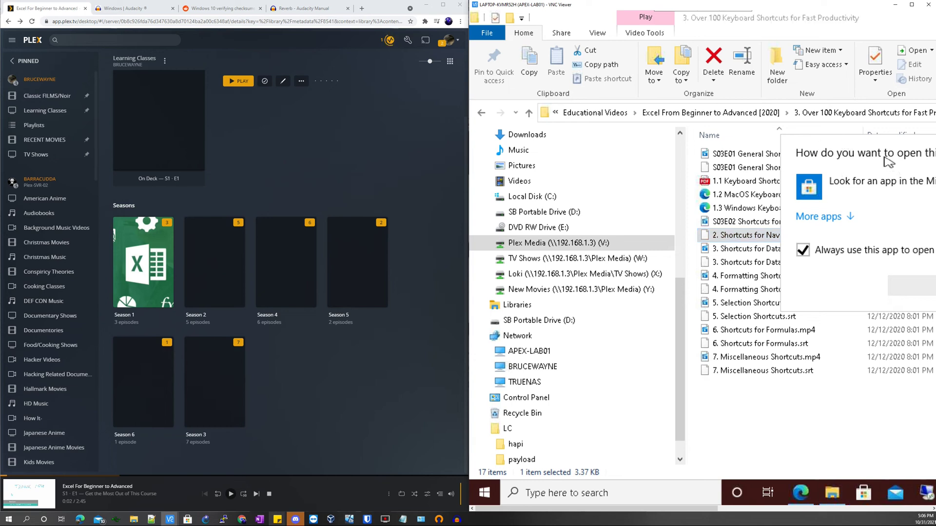
{"action": "left_click", "coordinate": [740, 236]}
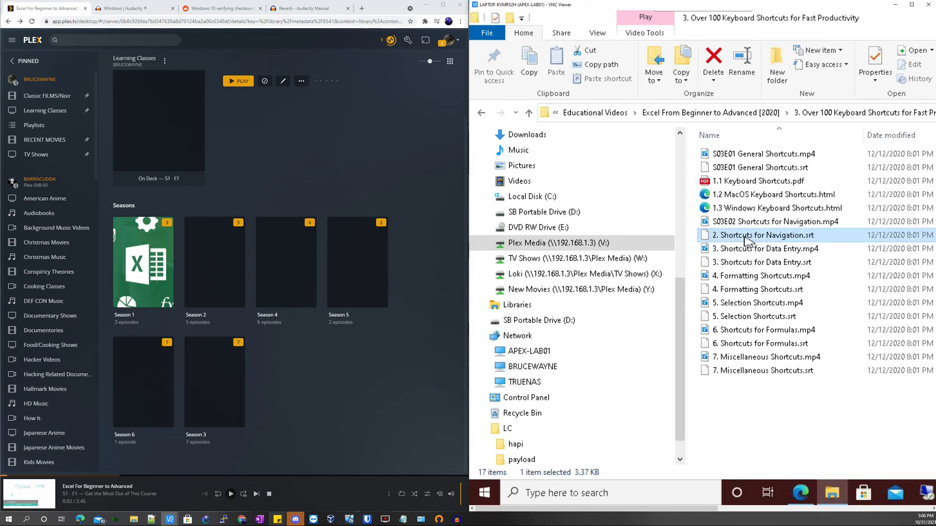
- Rename the navigation subtitle to S03E02 Shortcuts for Navigation.srt
{"action": "right_click", "coordinate": [745, 237]}
{"action": "left_click", "coordinate": [796, 420]}
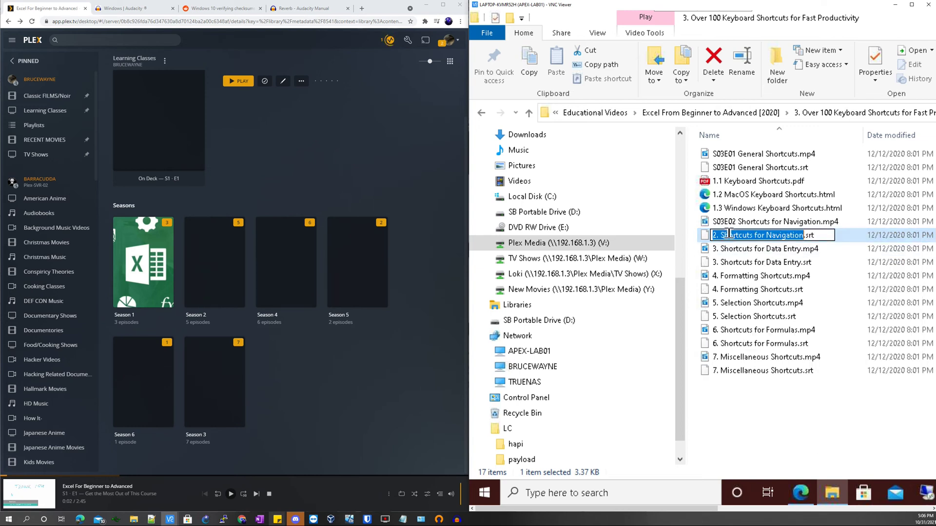
{"action": "left_click", "coordinate": [721, 233]}
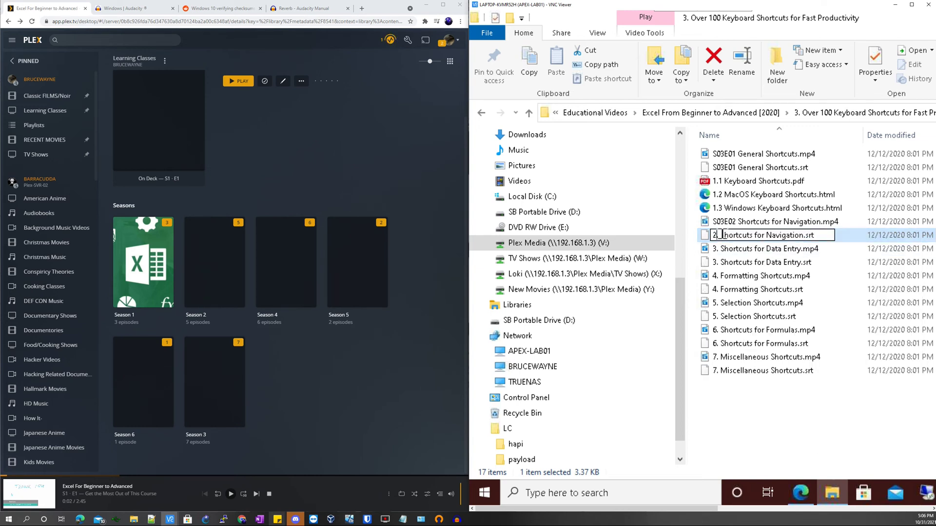
{"action": "type", "text": "S03E01"}
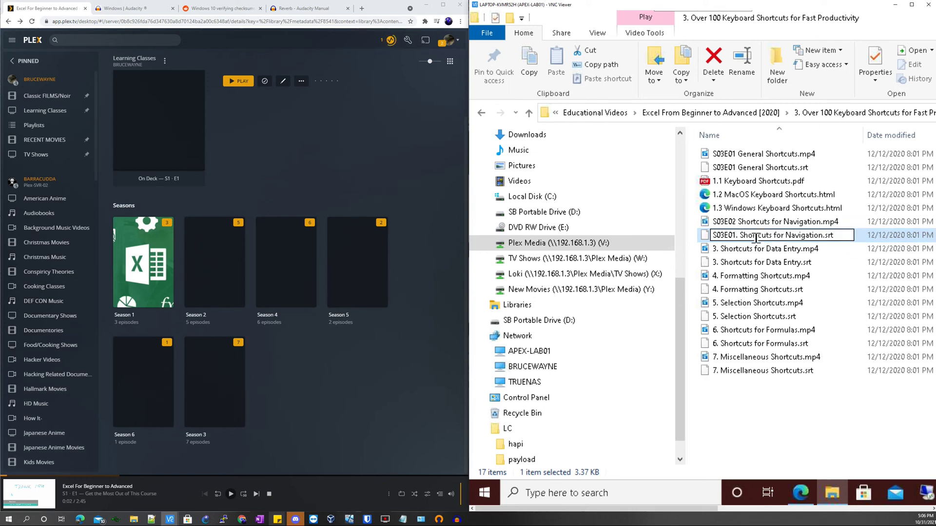
{"action": "key", "text": "Delete"}
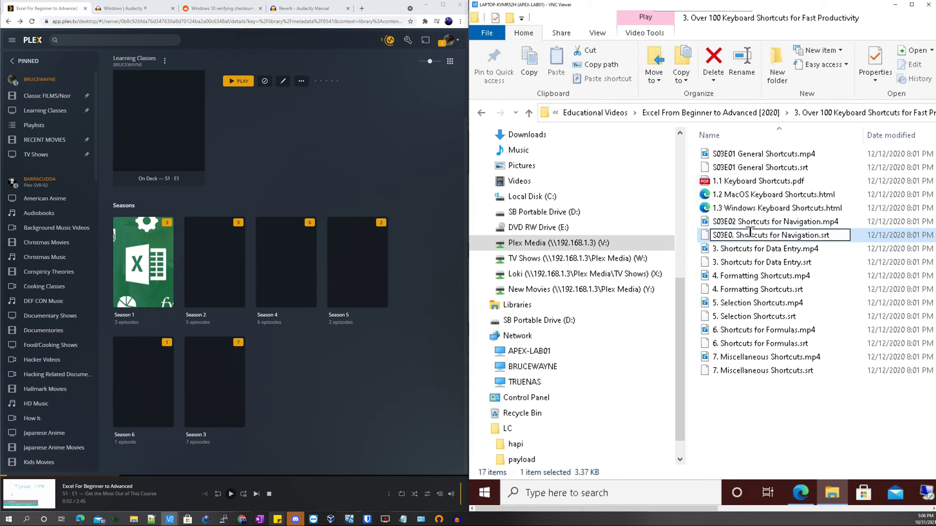
{"action": "type", "text": "2"}
{"action": "key", "text": "Delete"}
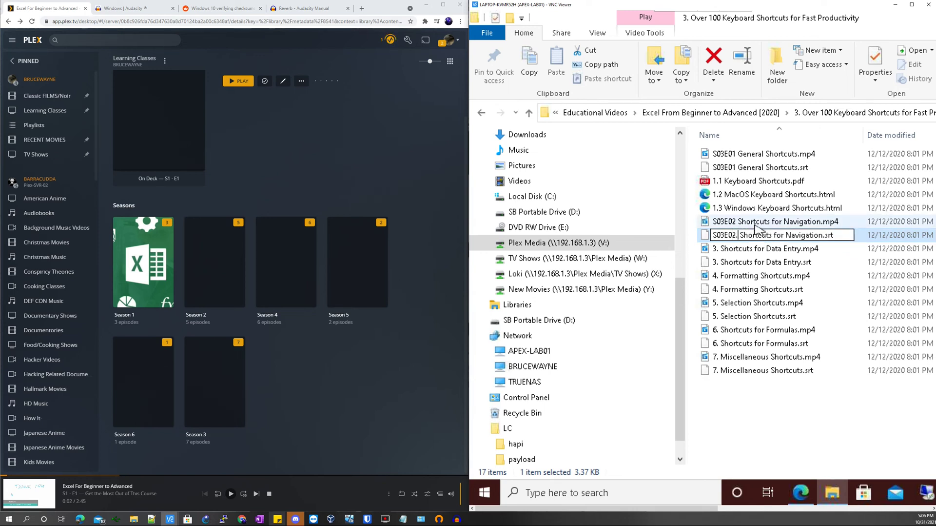
{"action": "key", "text": "BackSpace"}
{"action": "left_click", "coordinate": [769, 249]}
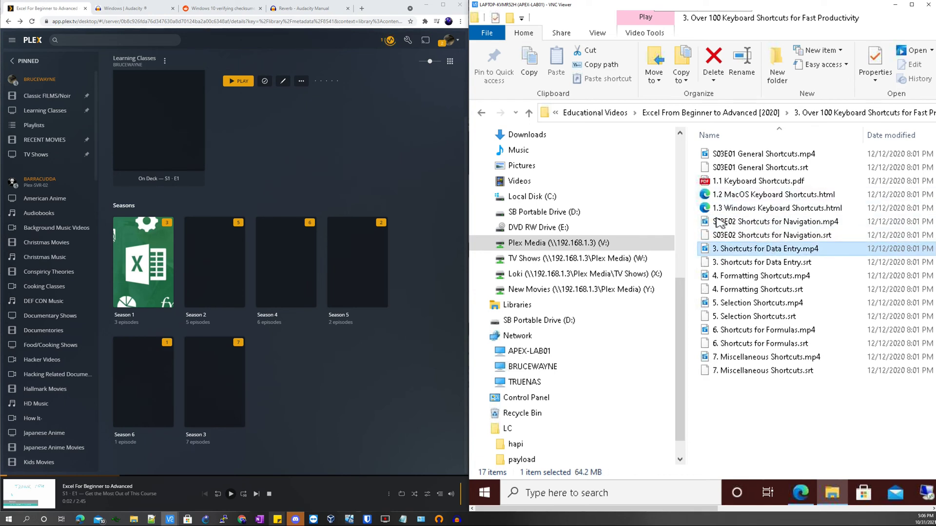
- Replace the '3.' prefix so the video reads S03E03 Shortcuts for Data Entry.mp4
{"action": "right_click", "coordinate": [729, 248]}
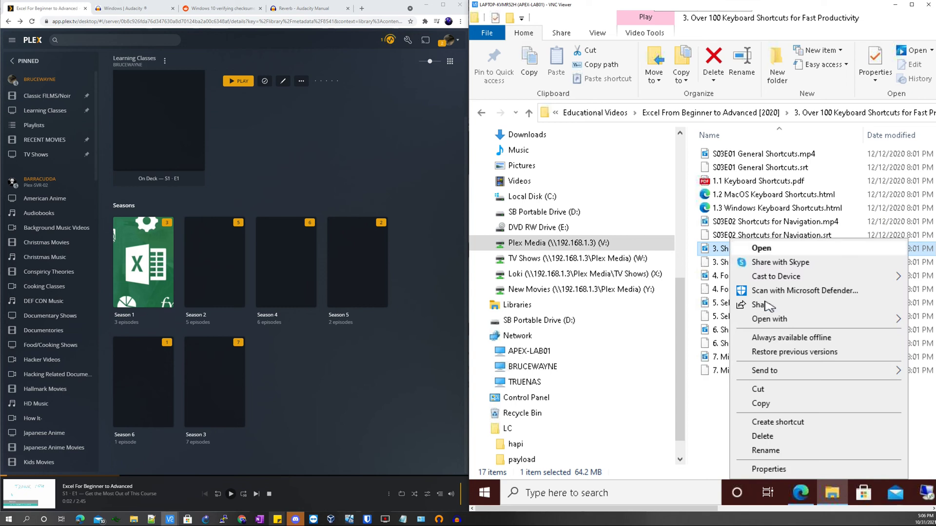
{"action": "left_click", "coordinate": [766, 450]}
{"action": "left_click", "coordinate": [718, 248]}
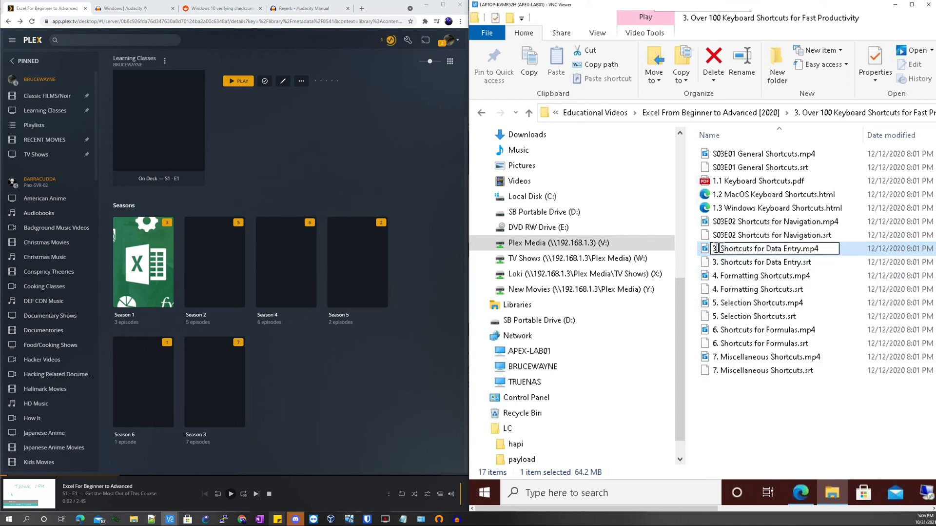
{"action": "type", "text": "S03E01"}
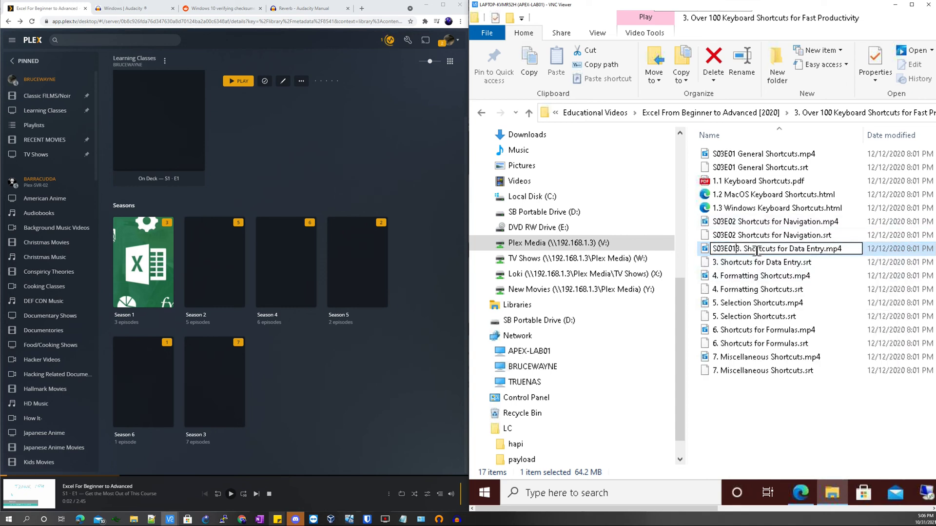
{"action": "key", "text": "BackSpace"}
{"action": "key", "text": "Right"}
{"action": "key", "text": "Delete"}
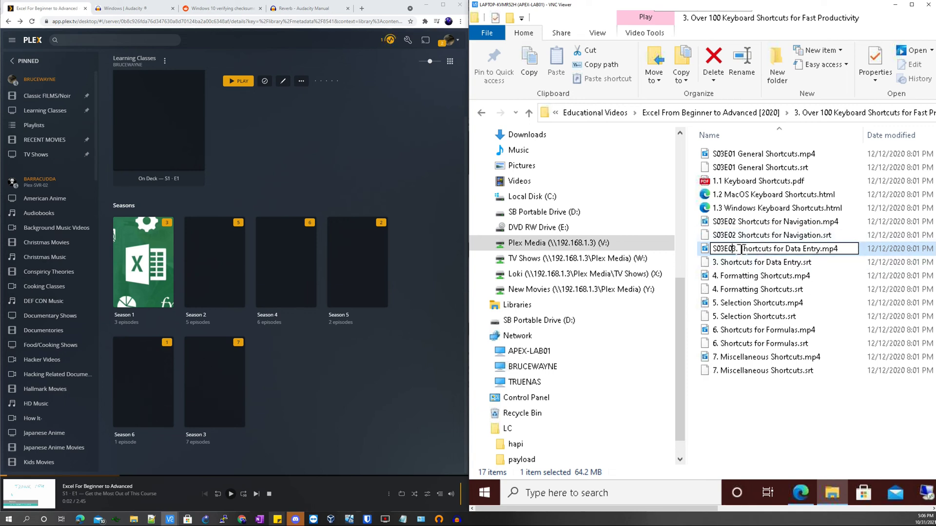
{"action": "key", "text": "BackSpace"}
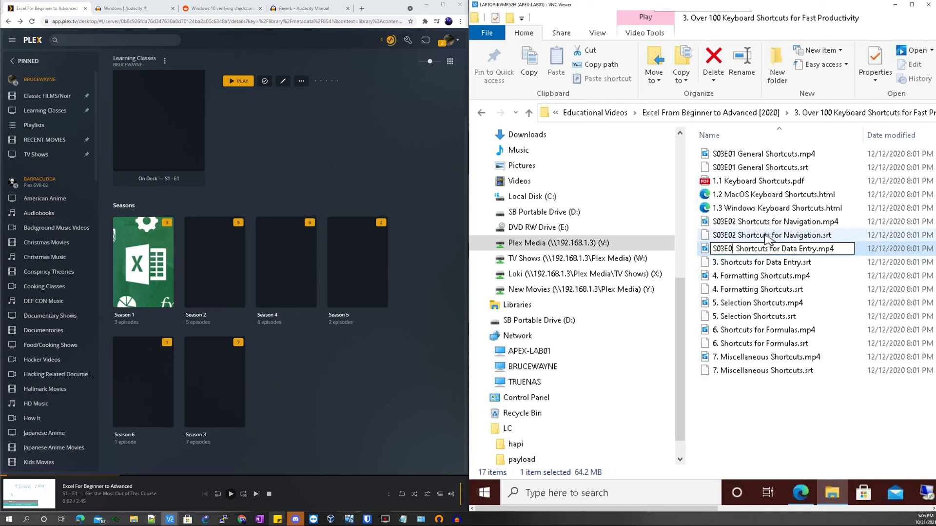
{"action": "type", "text": "3"}
{"action": "key", "text": "Delete"}
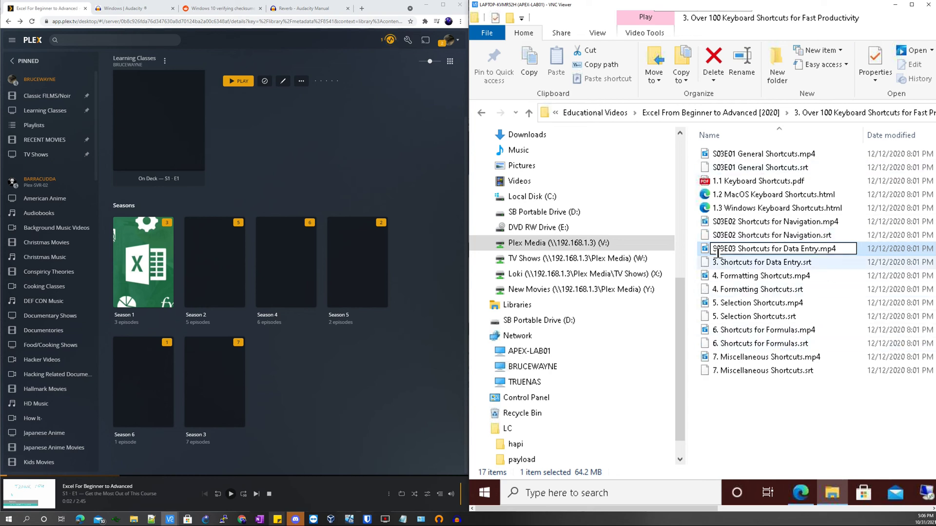
{"action": "left_click", "coordinate": [743, 264]}
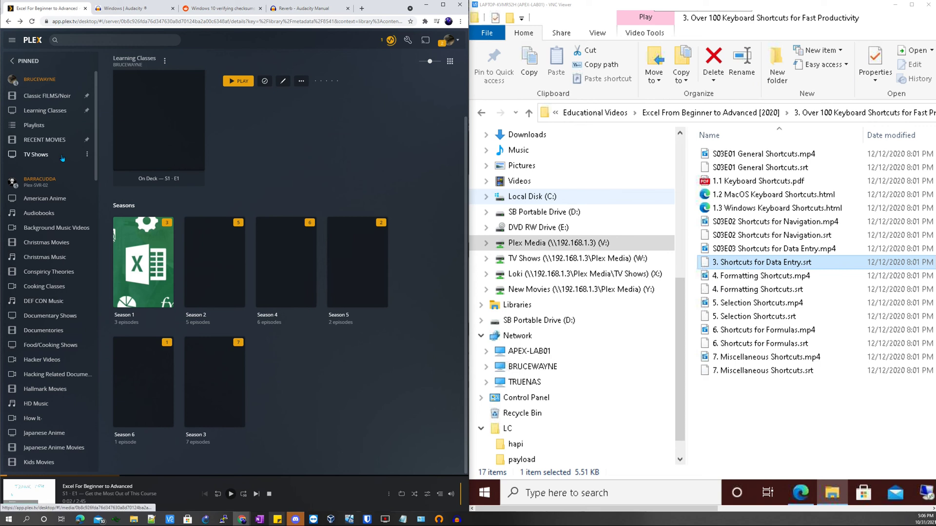
- Rescan Learning Classes library files and review Season 3's seven episodes before returning to the seasons
{"action": "left_click", "coordinate": [87, 111]}
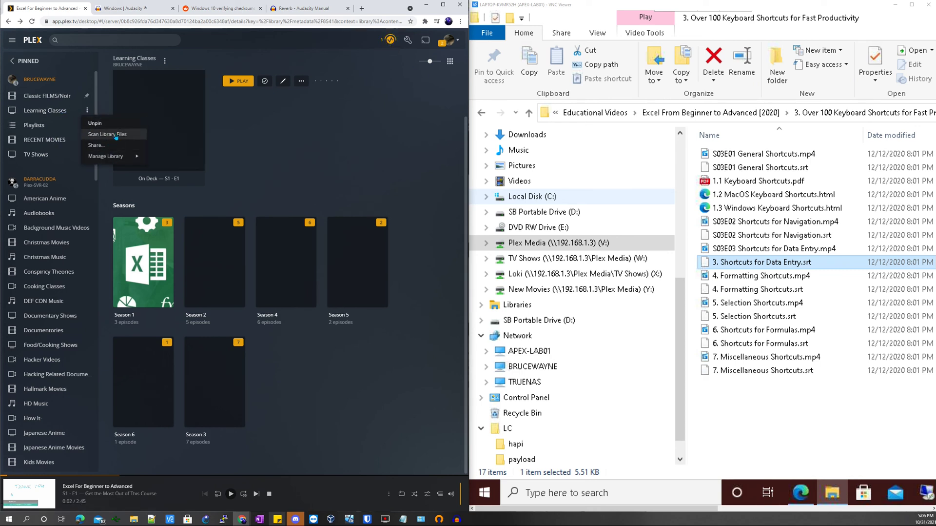
{"action": "left_click", "coordinate": [208, 296]}
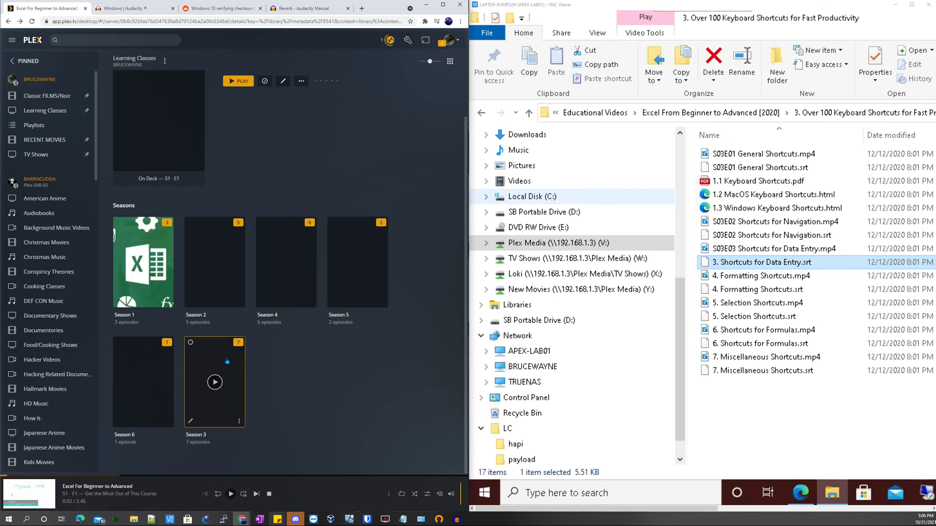
{"action": "left_click", "coordinate": [213, 382]}
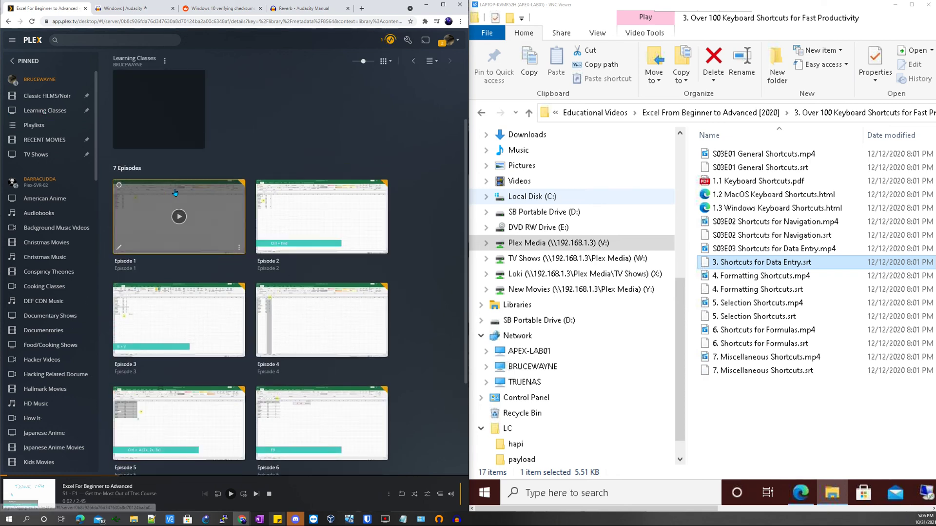
{"action": "scroll", "coordinate": [344, 249], "scroll_direction": "down", "scroll_amount": 3}
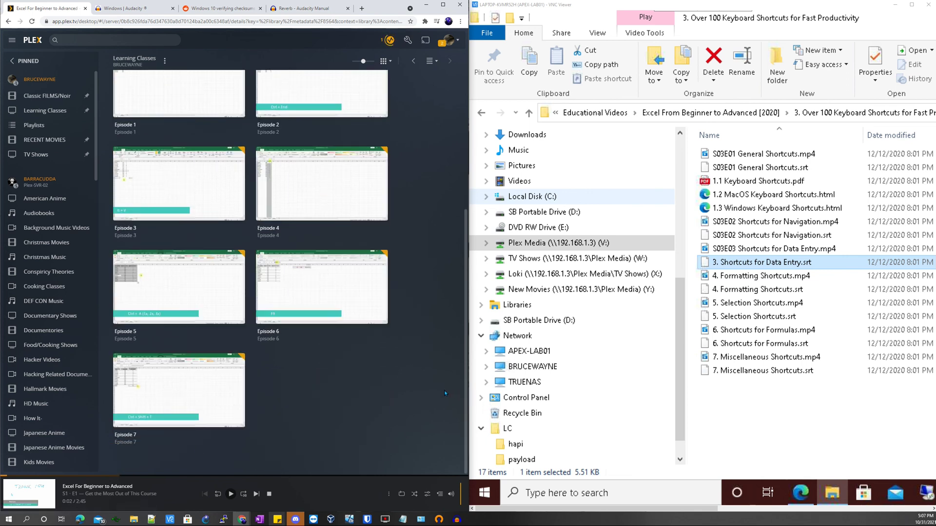
{"action": "key", "text": "alt+Left"}
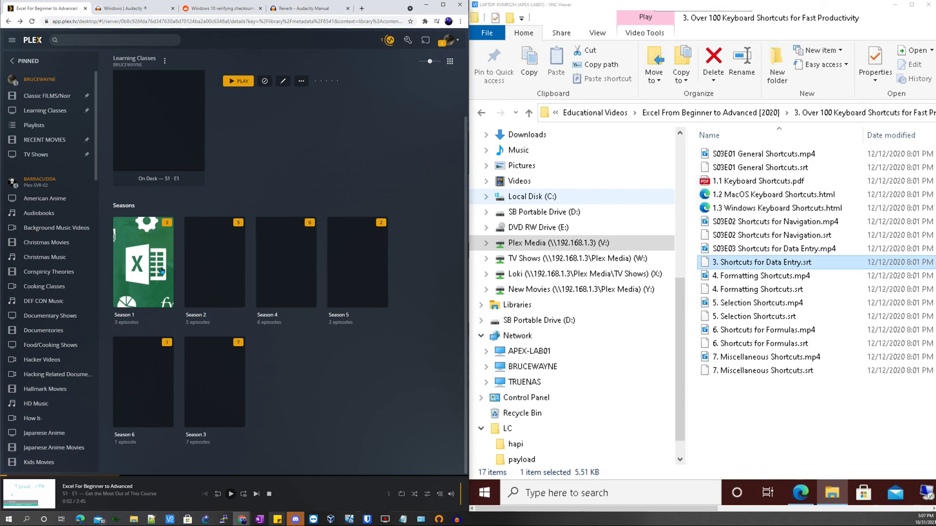
{"action": "right_click", "coordinate": [362, 383]}
{"action": "left_click", "coordinate": [314, 379]}
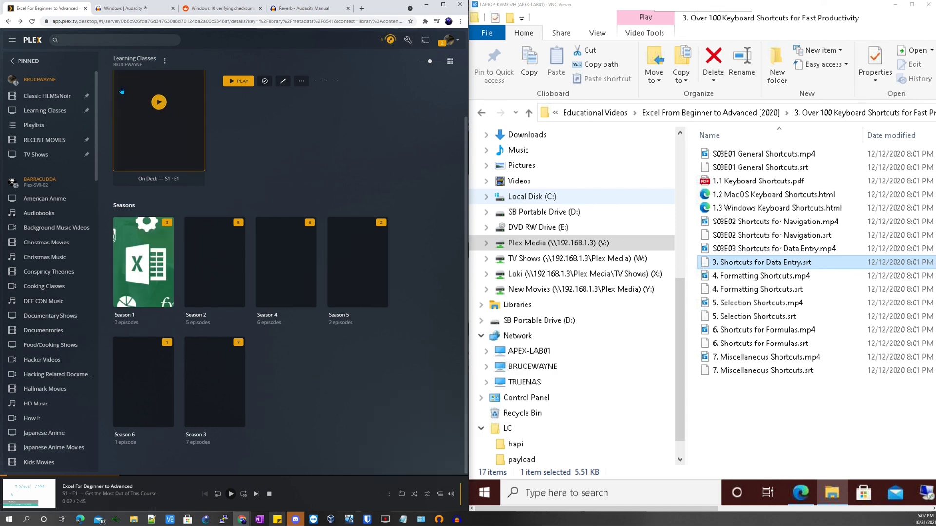